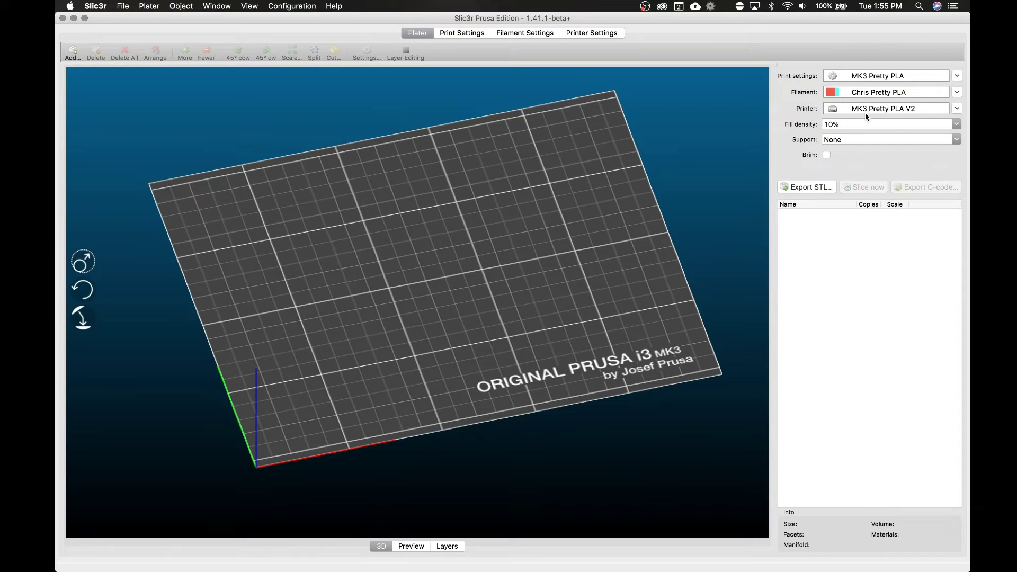
Select Original Prusa i3 MK3 MMU2 as the printer profile
left_click(956, 109)
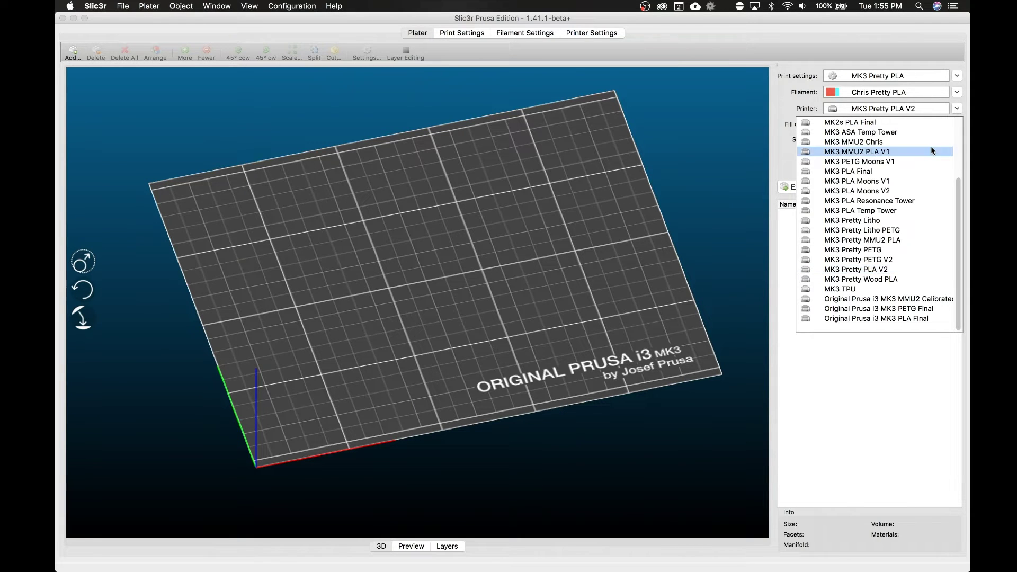
scroll(930, 146, "up", 3)
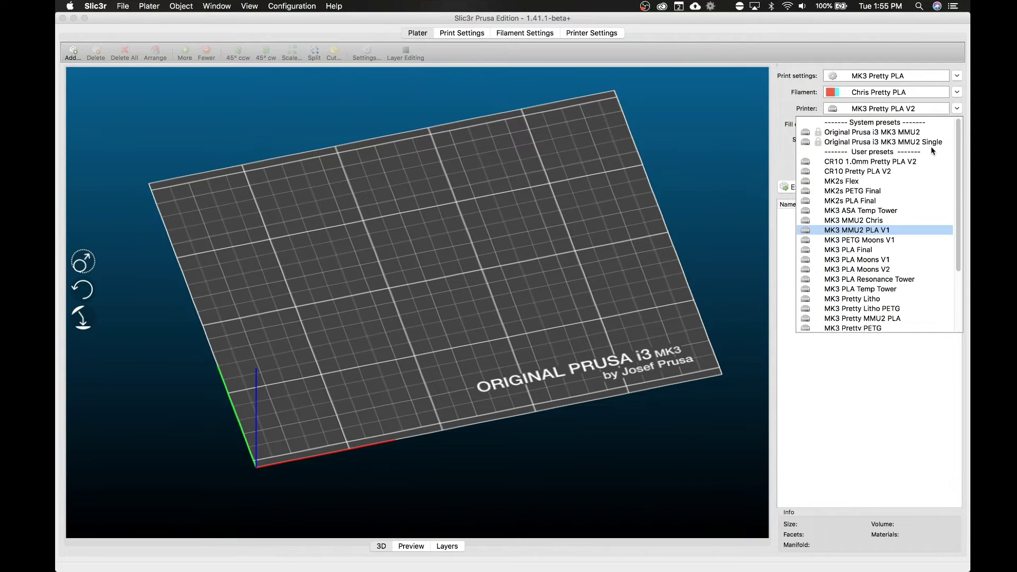
left_click(881, 133)
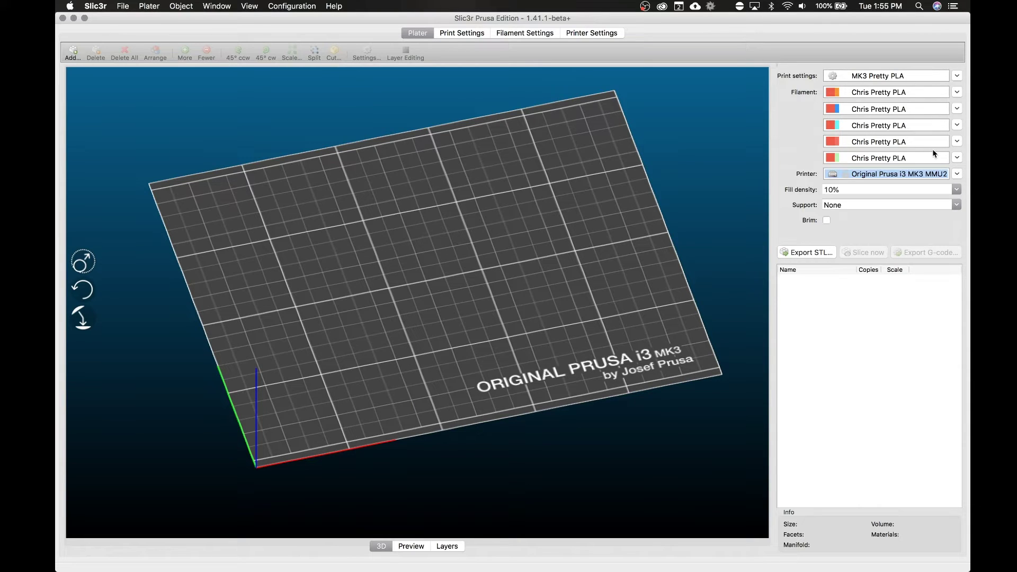
Set all five filament slots to Generic PLA MMU2
left_click(958, 94)
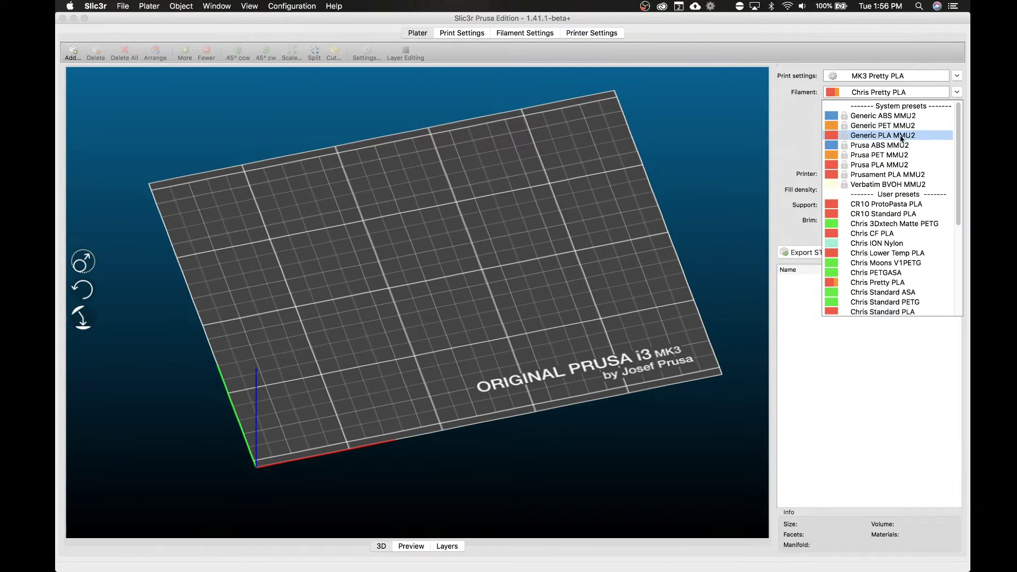
left_click(901, 136)
left_click(957, 110)
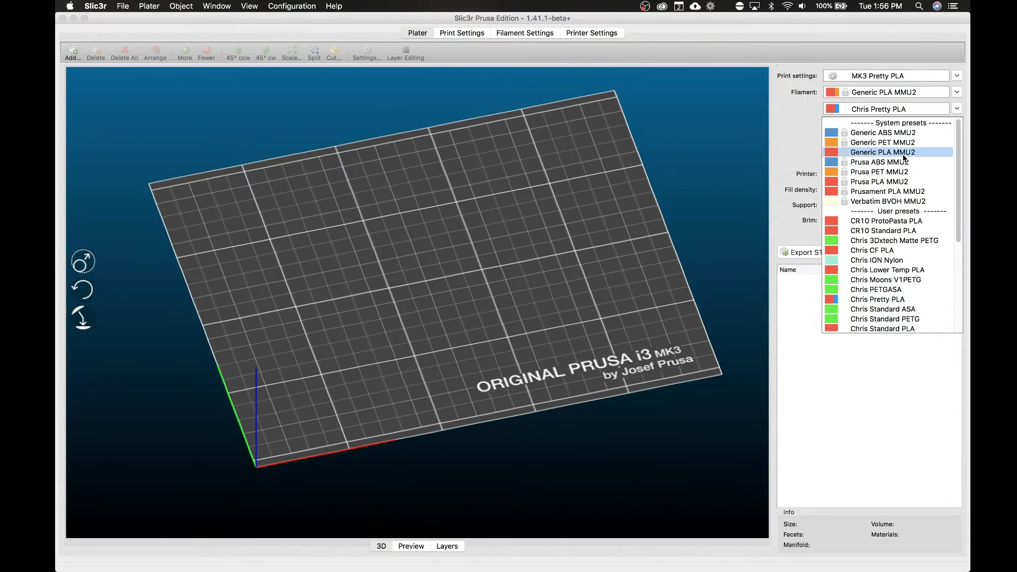
left_click(904, 153)
left_click(957, 126)
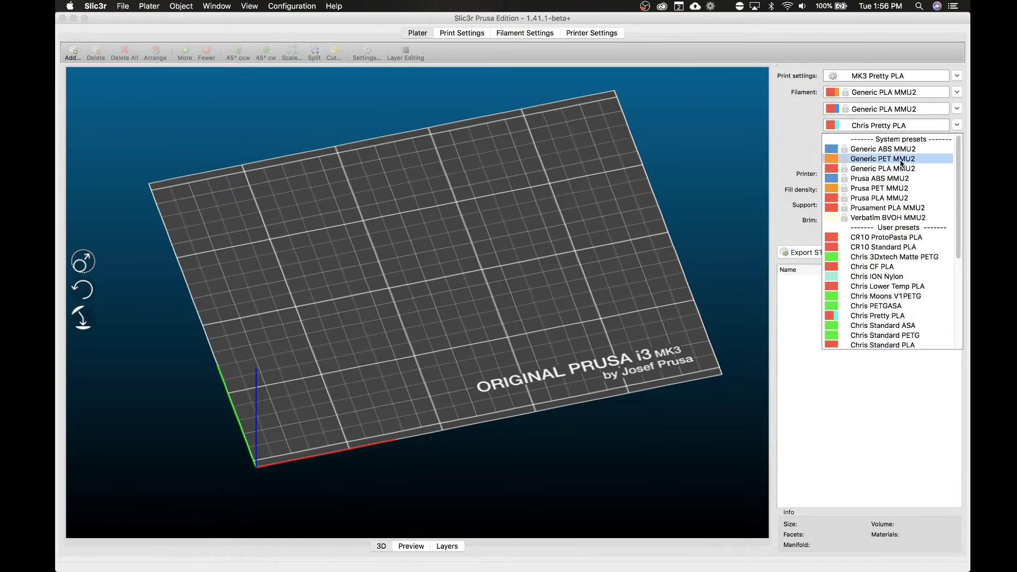
left_click(901, 168)
left_click(957, 142)
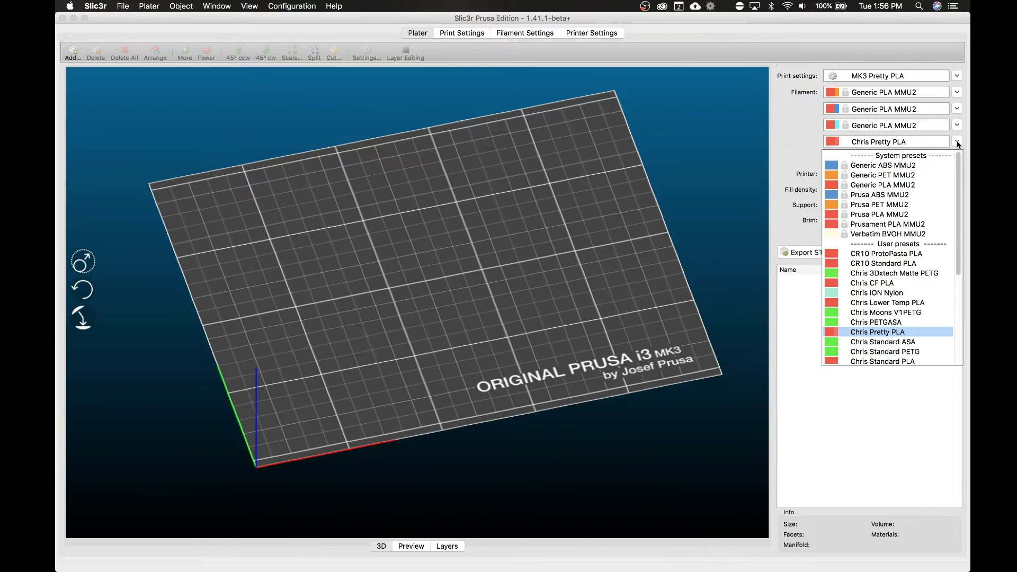
left_click(907, 185)
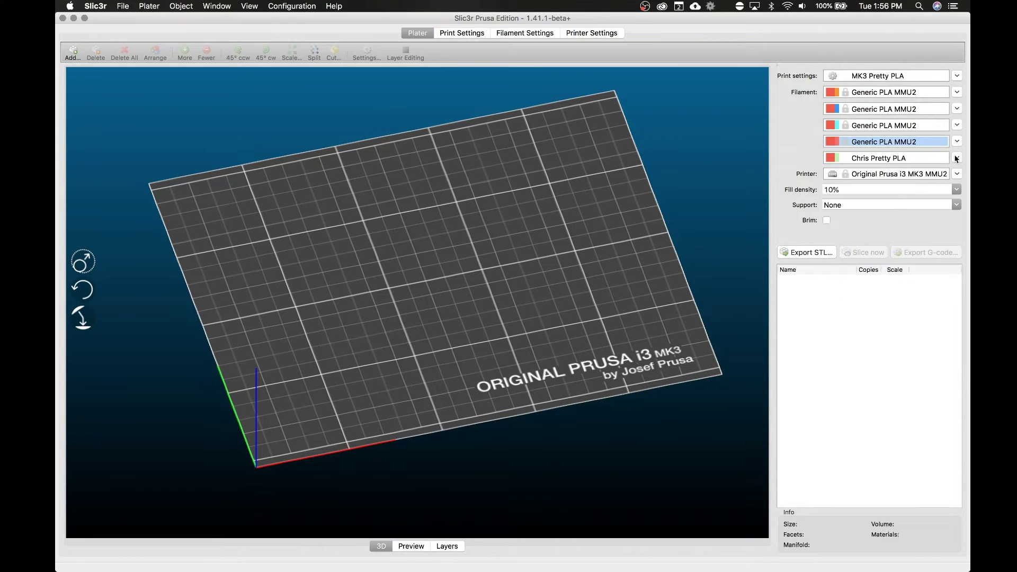
left_click(956, 158)
left_click(894, 205)
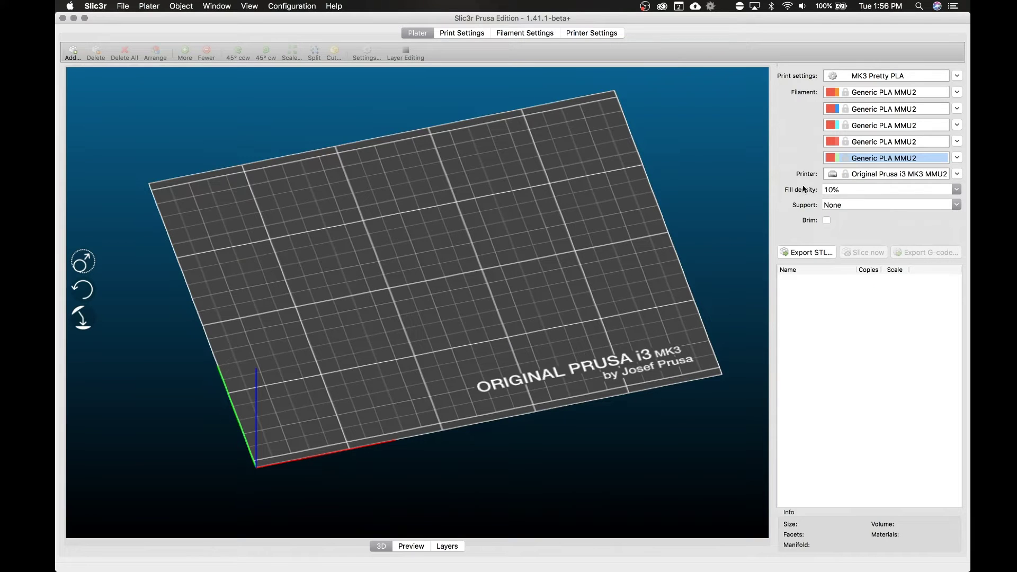
Load the Generic PLA MMU2 preset in Filament Settings
left_click(529, 32)
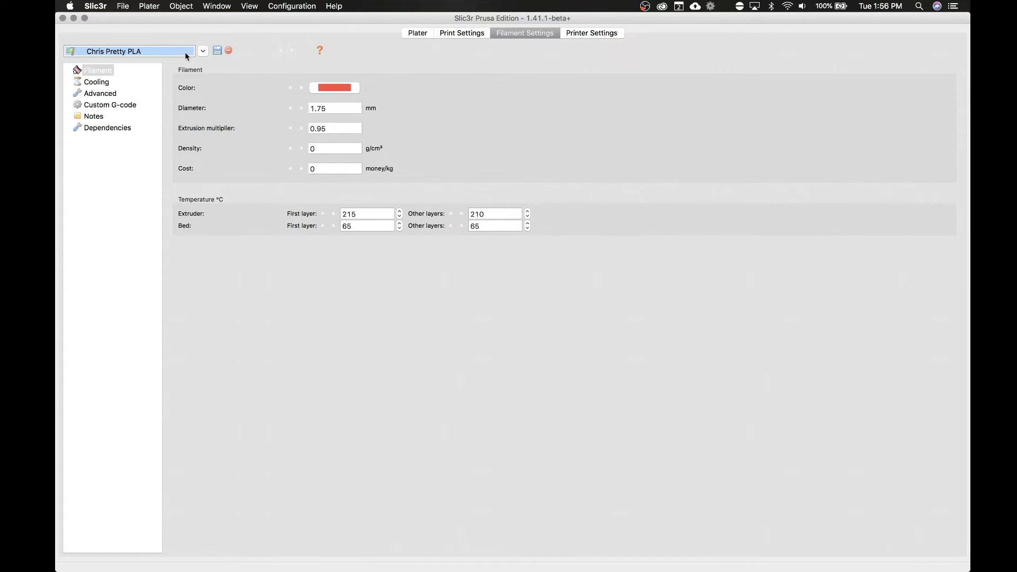
left_click(202, 51)
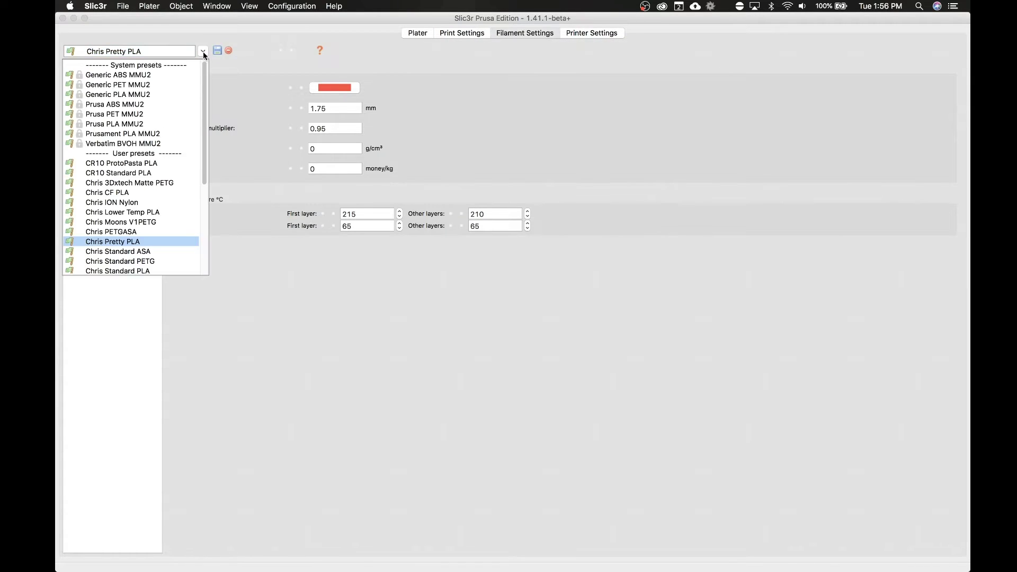
left_click(168, 94)
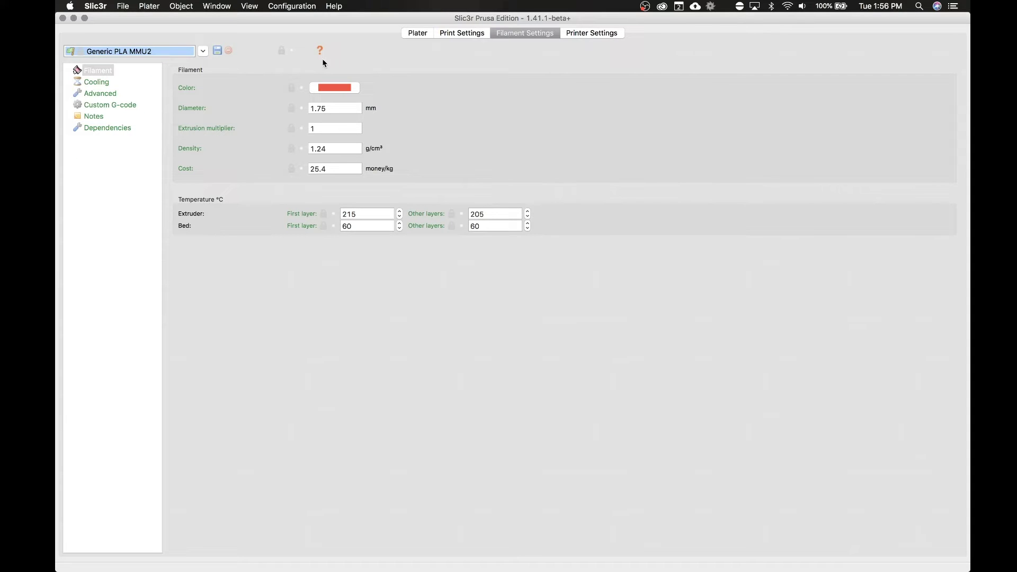
Back on the Plater, choose the 0.20mm FAST MK3 print profile, adding the wipe tower
left_click(418, 32)
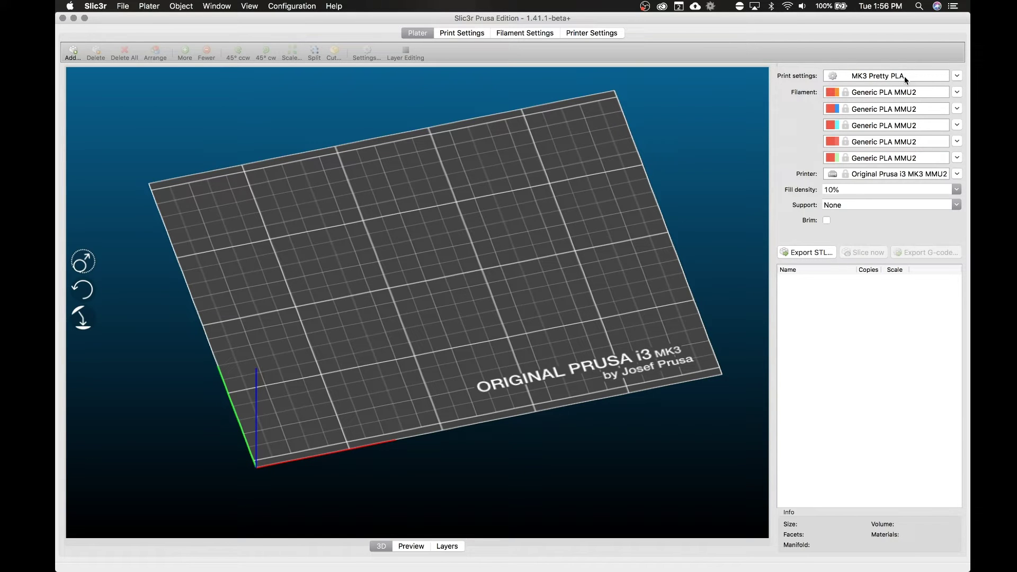
left_click(956, 76)
scroll(907, 140, "up", 10)
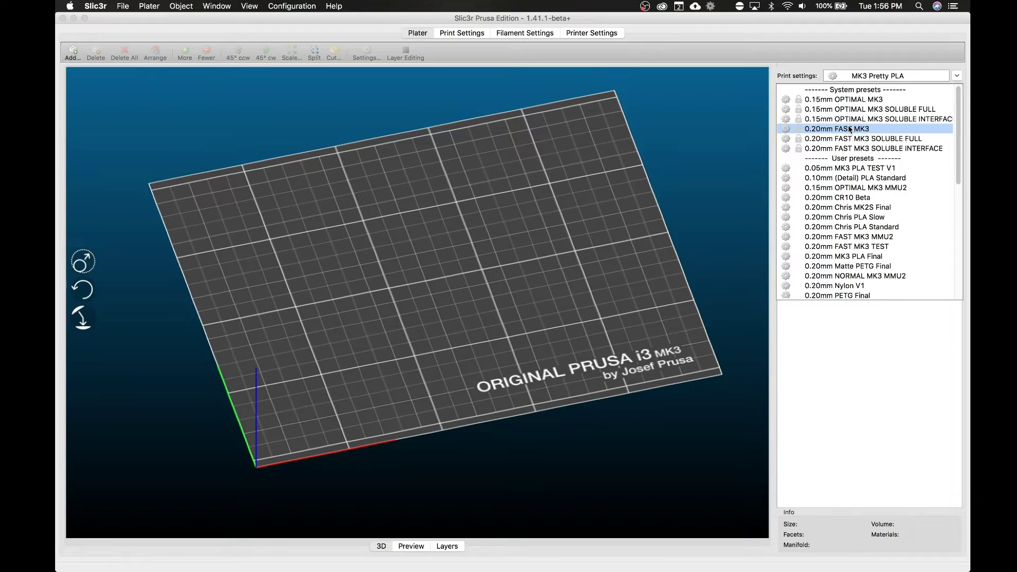
left_click(849, 129)
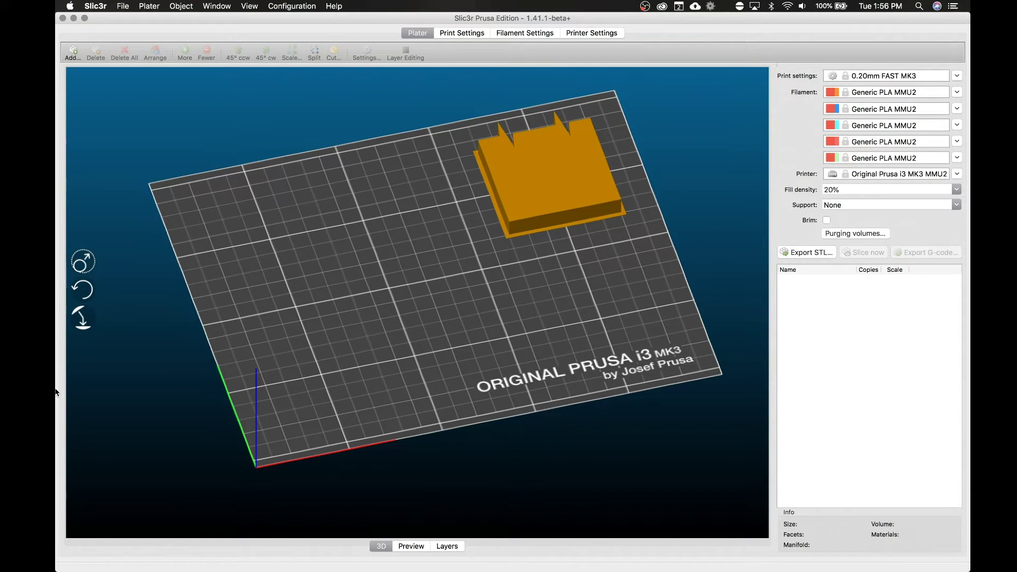
mouse_move(57, 394)
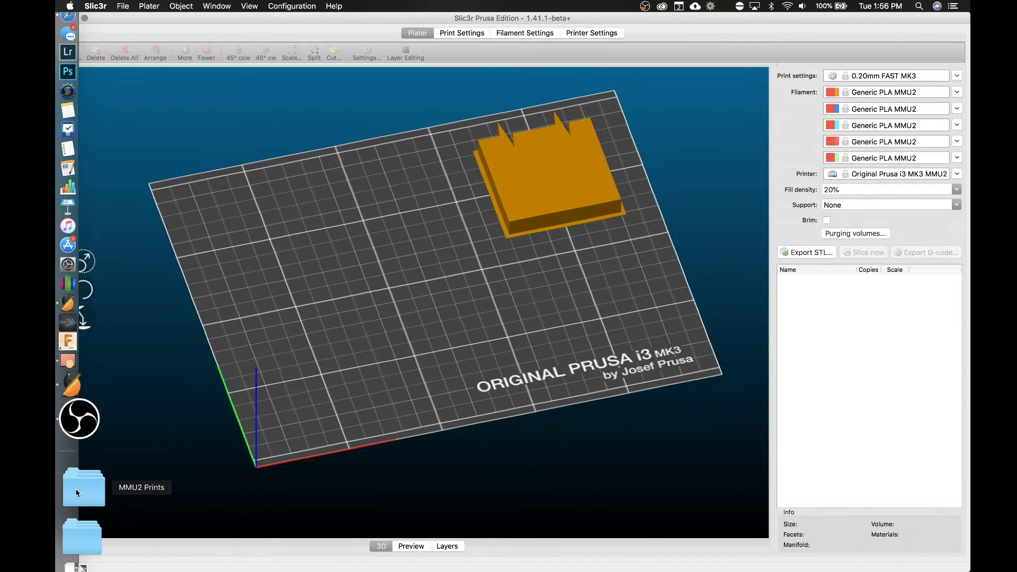
Open MMU2 Prints > Little_Josef_Prusa_Character_-_Multi_Material > files in a Finder window
left_click(78, 493)
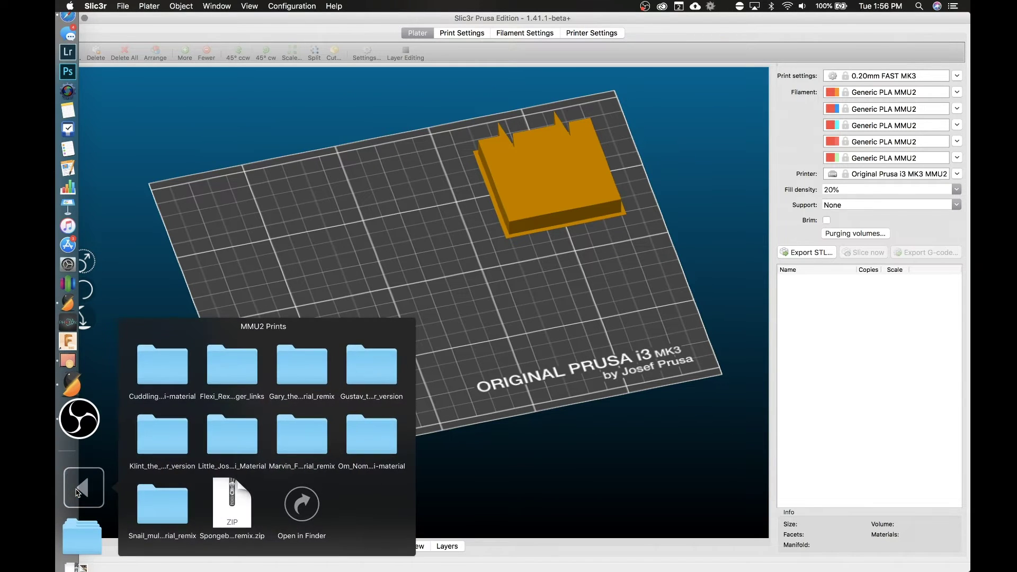
left_click(233, 434)
left_click(307, 502)
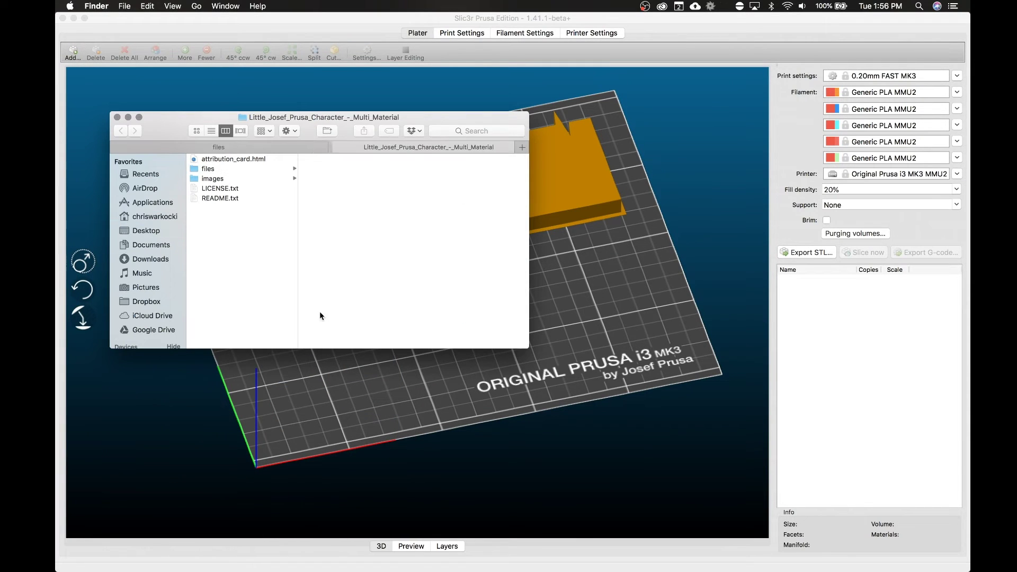
left_click(250, 170)
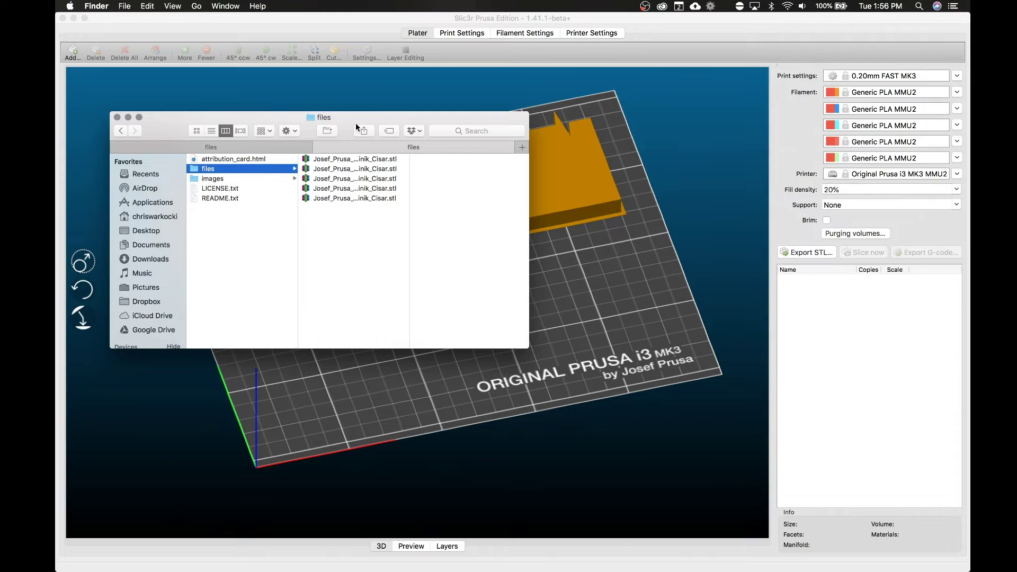
Drag Josef_Prusa_Black_by_Dominik_Cisar.stl from Finder onto the Slic3r bed
left_click_drag(356, 126, 317, 147)
left_click_drag(369, 202, 424, 211)
left_click_drag(382, 137, 527, 202)
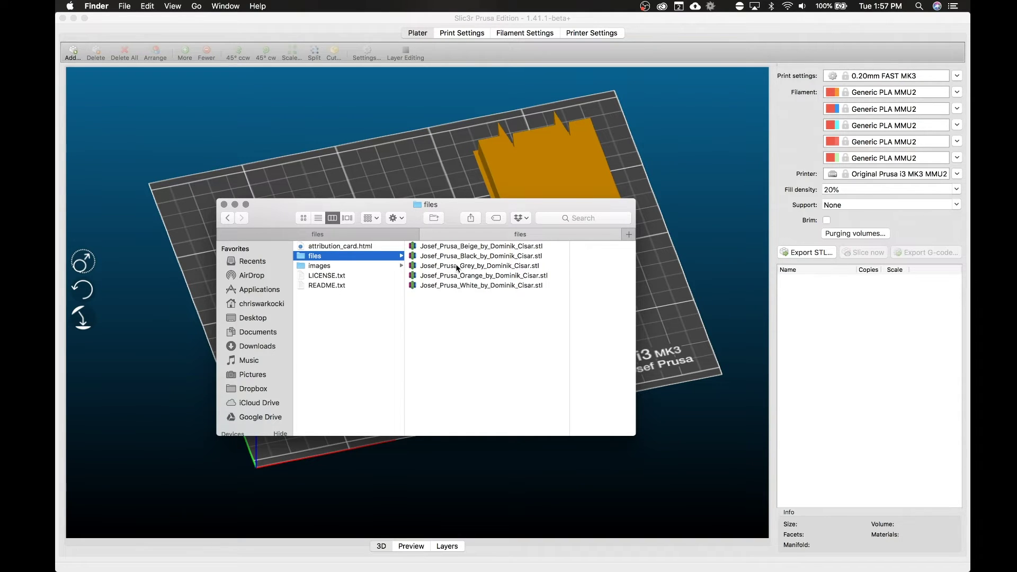
left_click(453, 257)
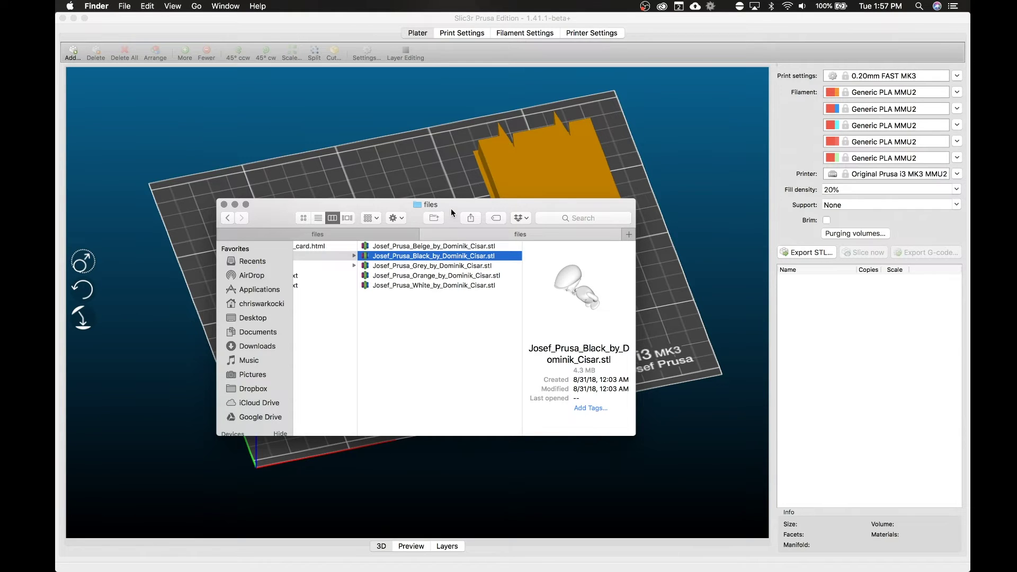
left_click_drag(450, 208, 507, 297)
left_click_drag(489, 344, 418, 247)
Orbit around the Josef Prusa Black figure, then double-click it to open its Settings dialog
left_click(247, 392)
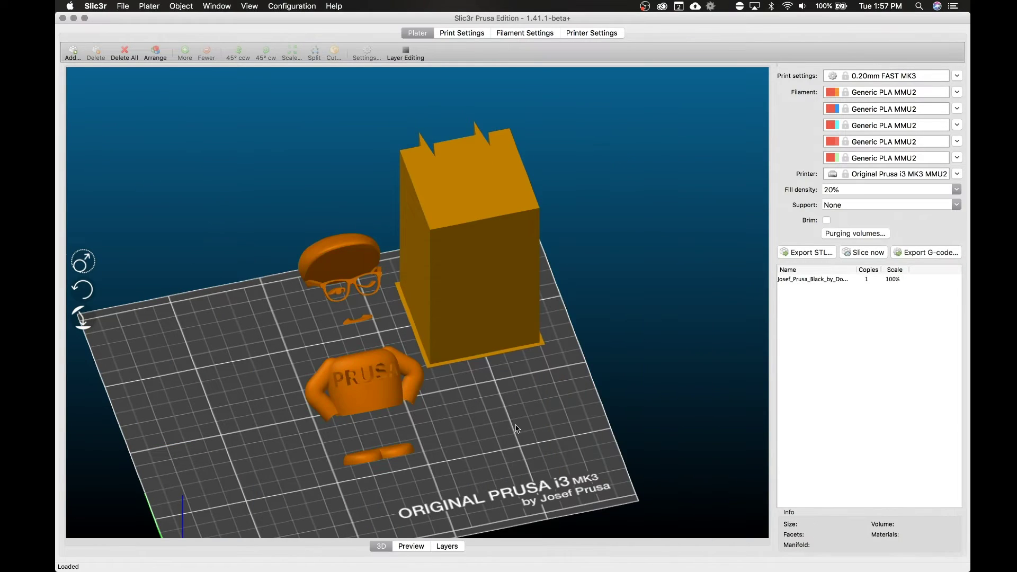
mouse_move(526, 425)
left_mouse_down()
mouse_move(538, 416)
mouse_move(506, 421)
mouse_move(519, 422)
left_mouse_up()
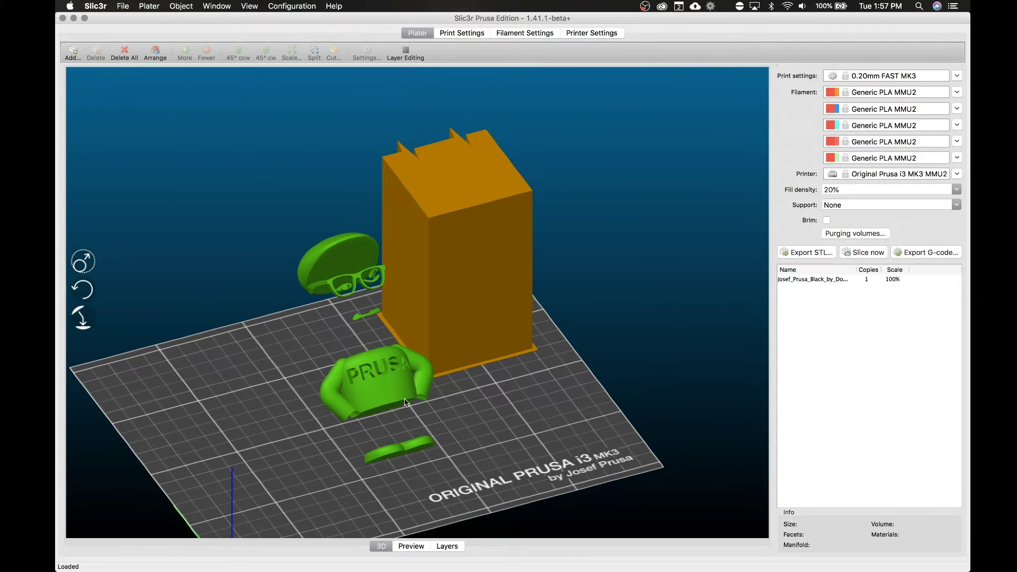
left_click_drag(394, 390, 470, 451)
left_click_drag(375, 382, 445, 393)
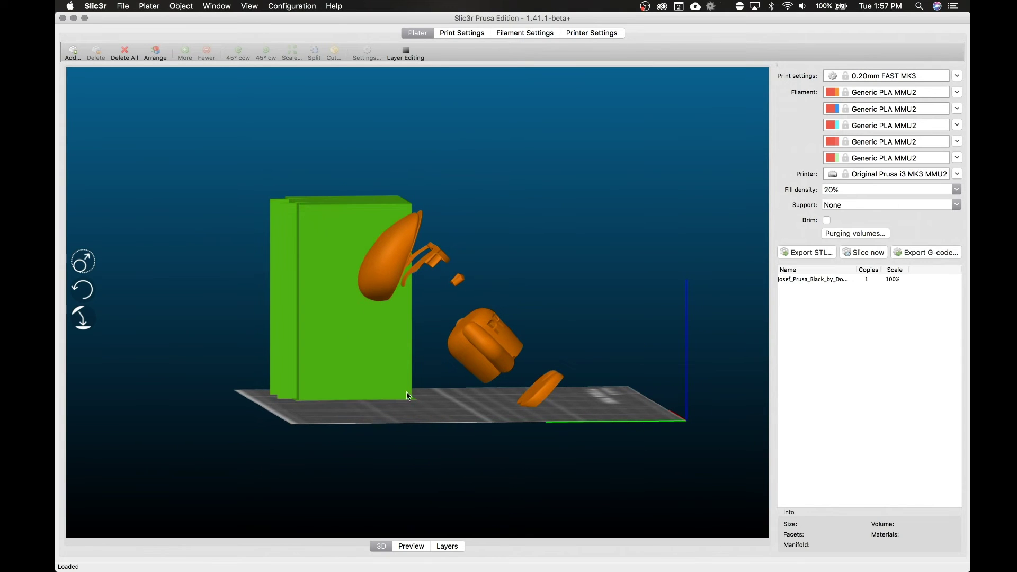
left_click_drag(590, 398, 535, 419)
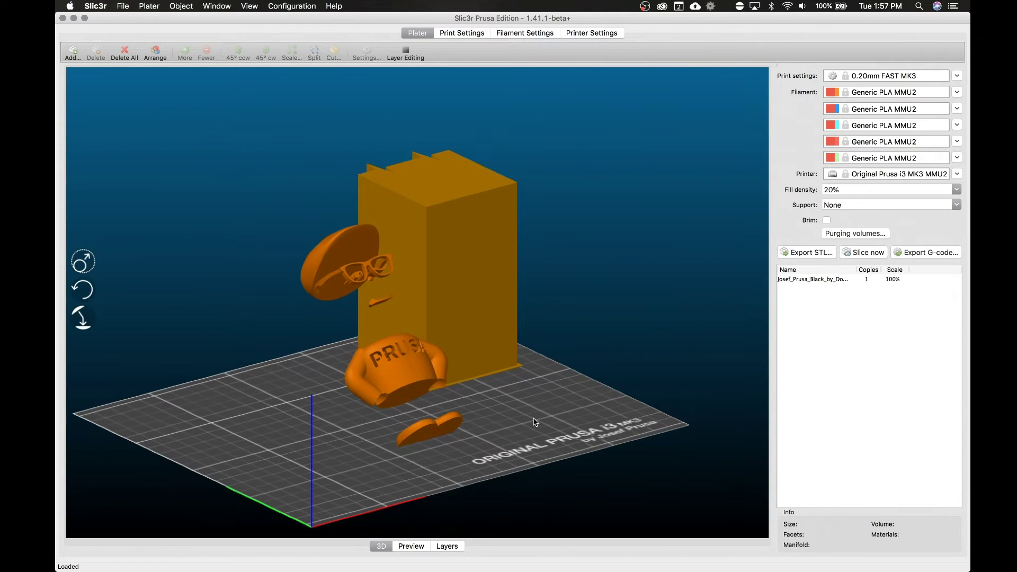
double_click(406, 373)
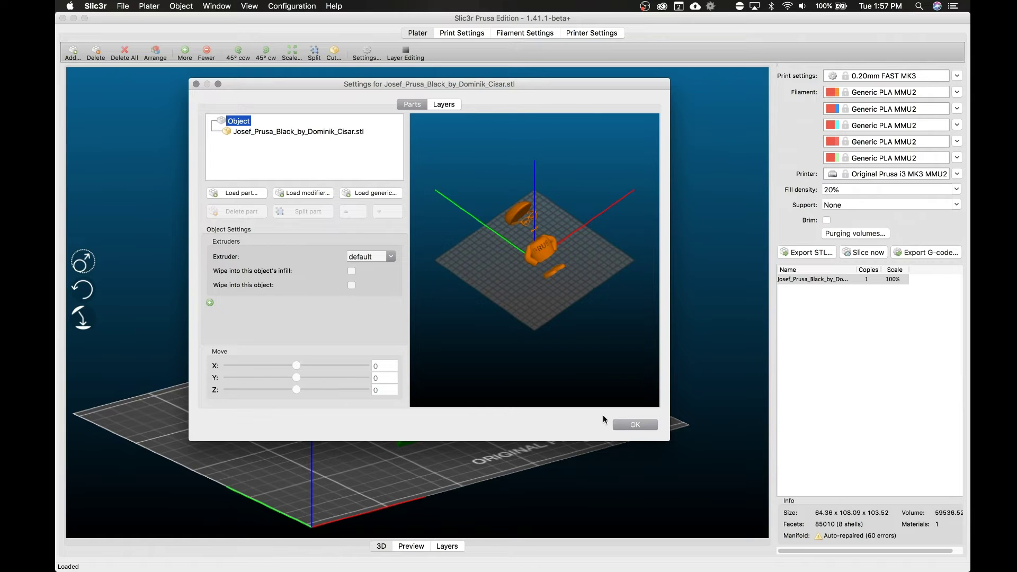
left_click(639, 427)
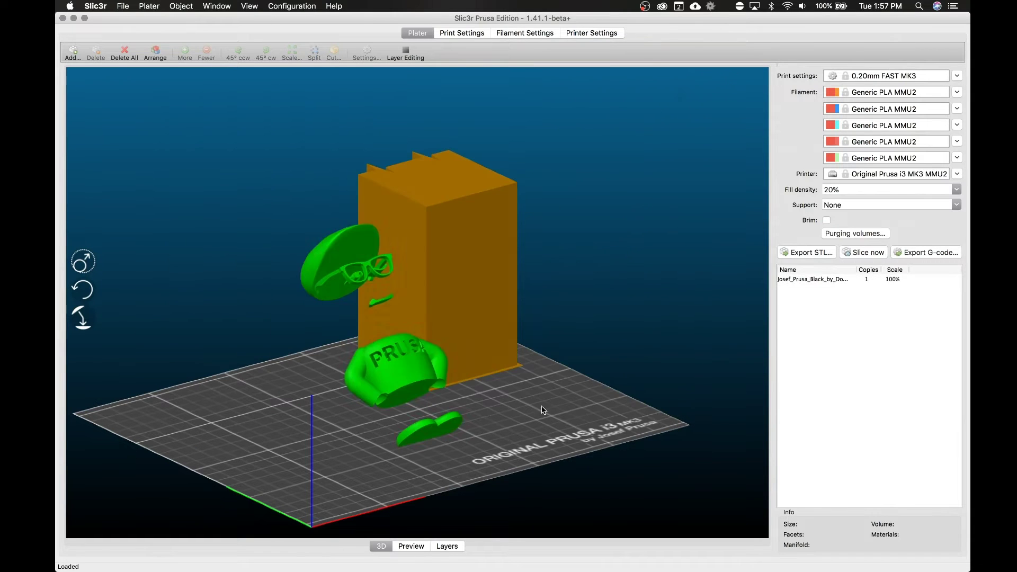
right_click(406, 377)
key("Escape")
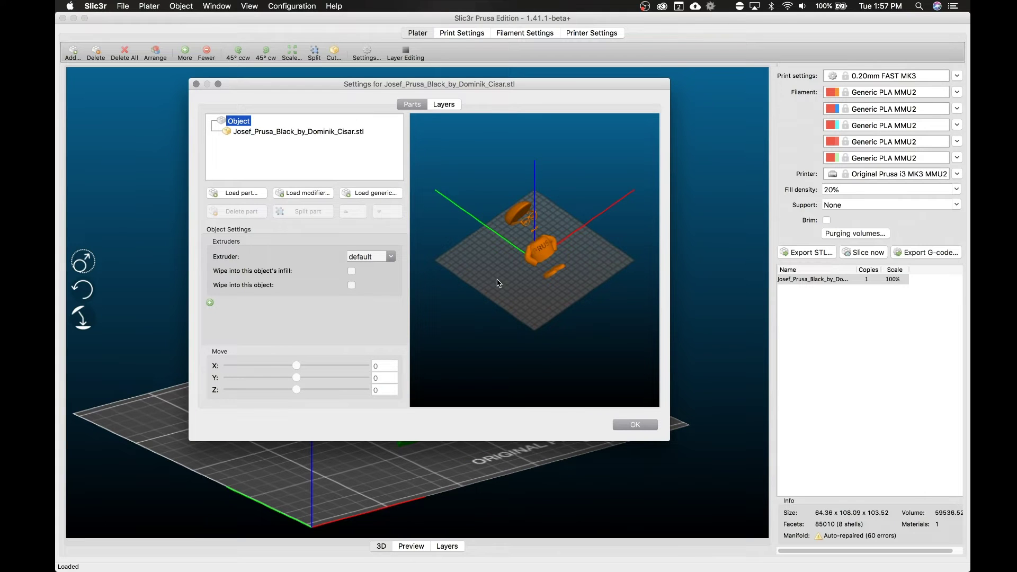
left_click_drag(669, 439, 843, 506)
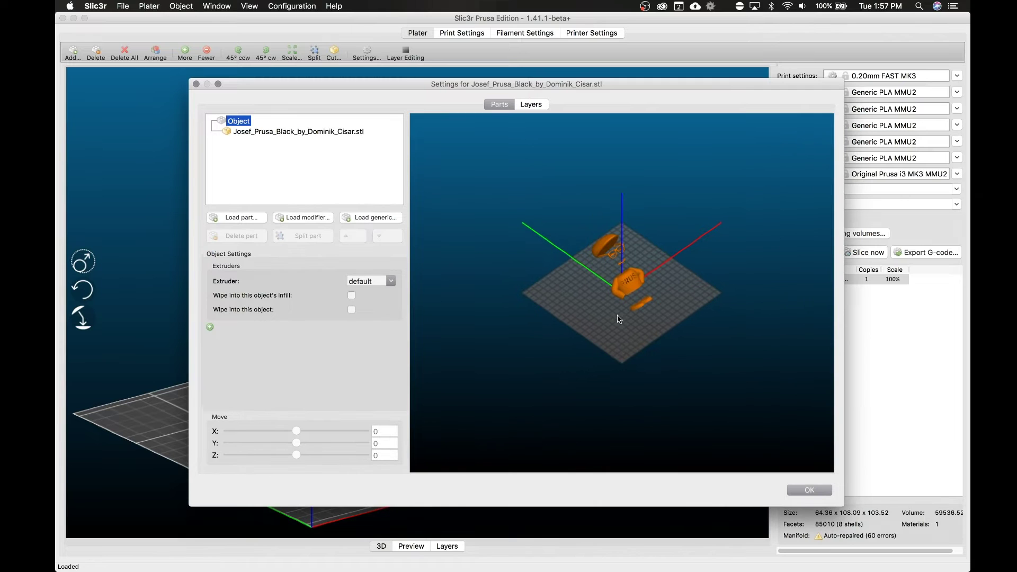
scroll(619, 319, "up", 2)
scroll(619, 319, "up", 5)
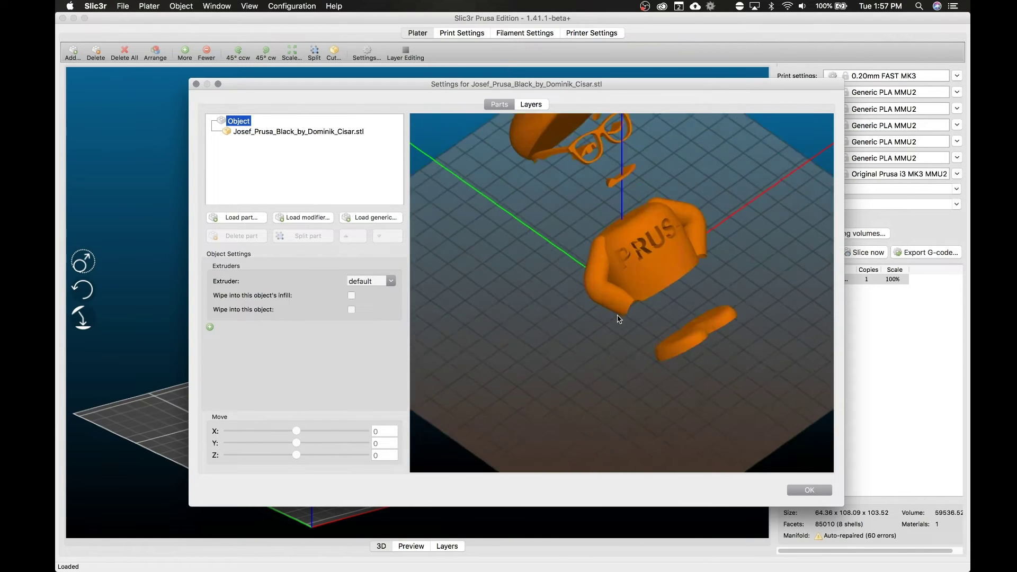
scroll(617, 317, "down", 2)
left_click_drag(536, 340, 503, 363)
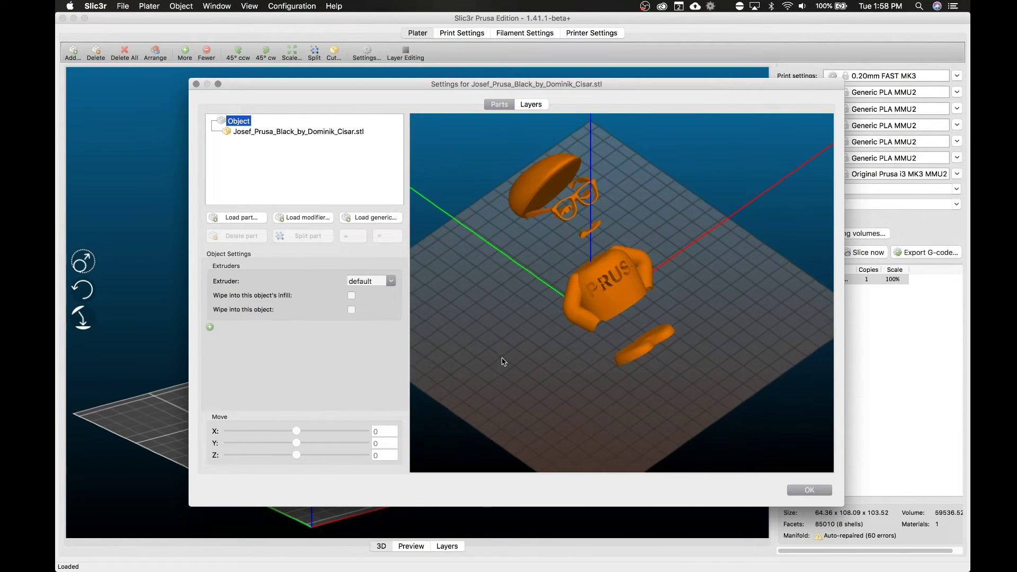
scroll(493, 333, "down", 2)
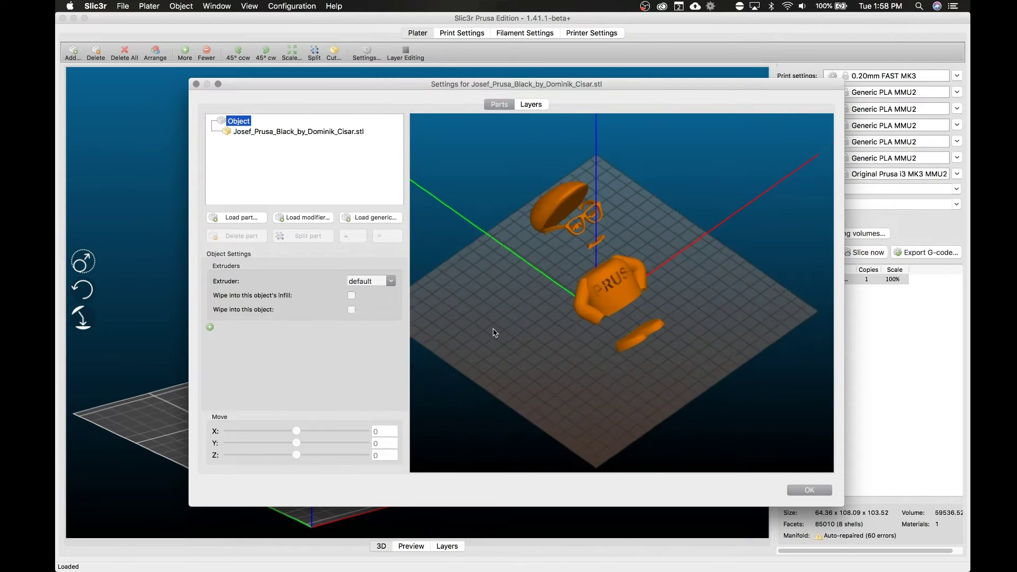
scroll(493, 333, "up", 2)
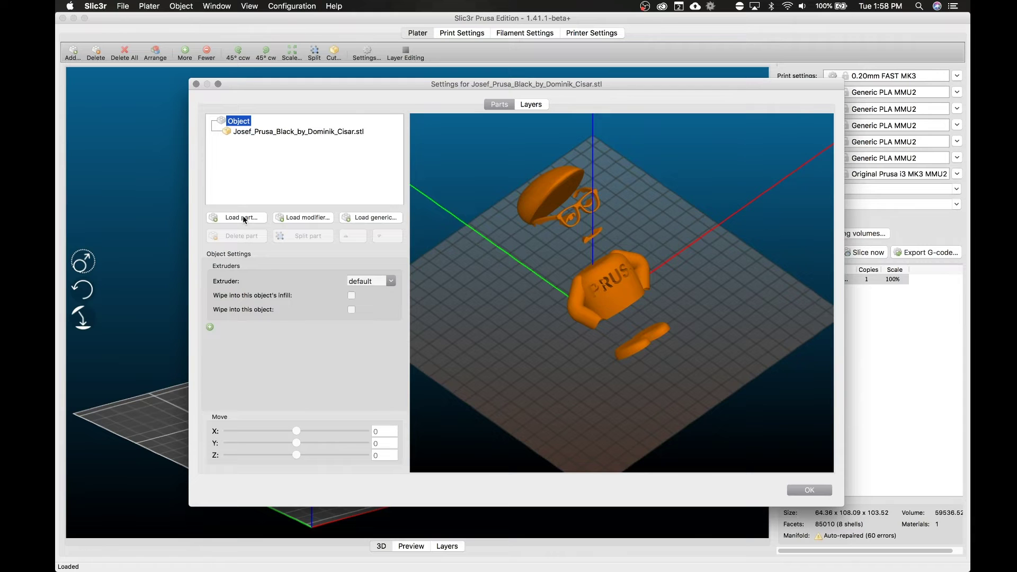
Load the Beige, Grey, Orange and White STL files together as extra parts of the object
left_click(243, 217)
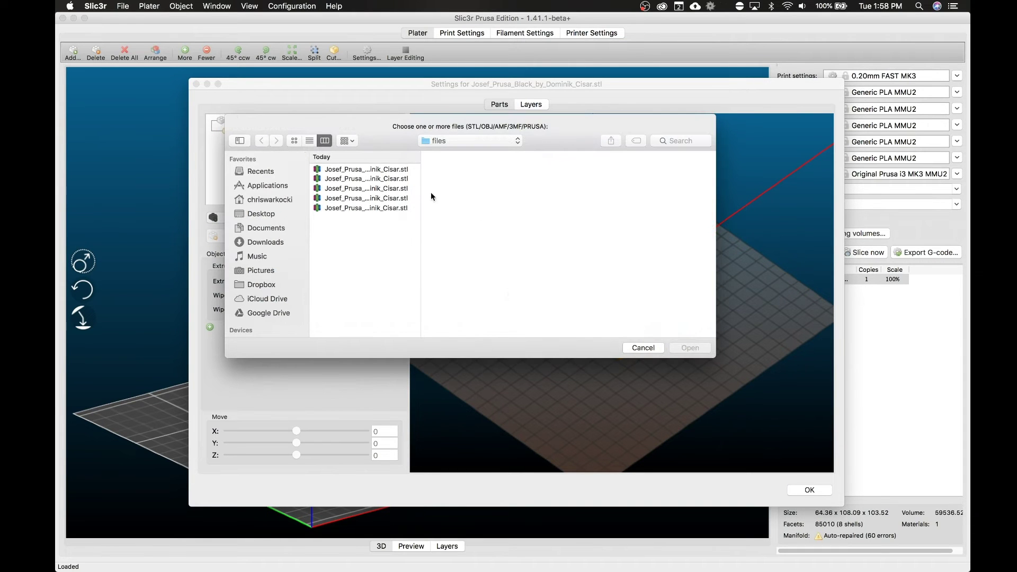
left_click_drag(419, 183, 477, 184)
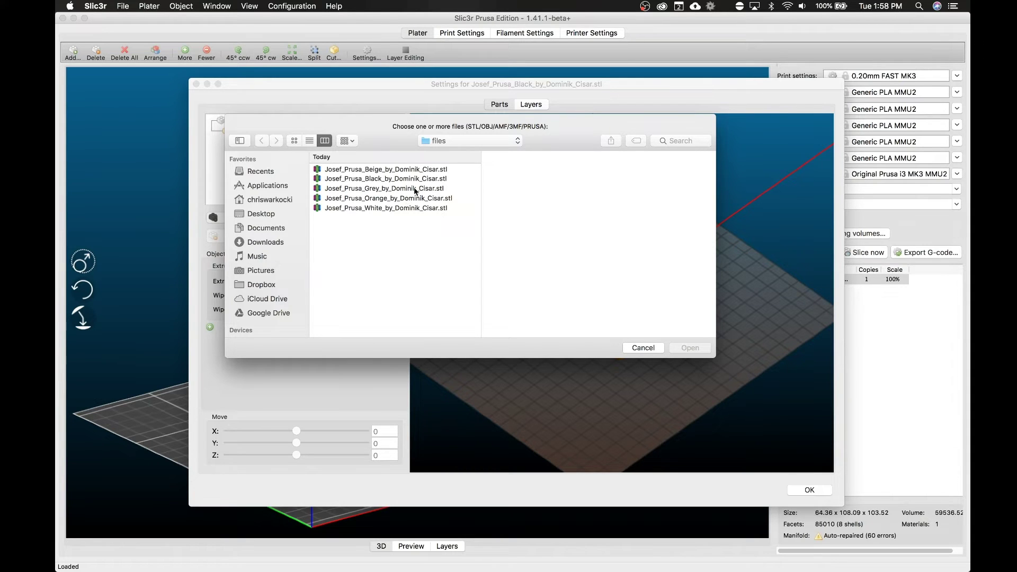
left_click(384, 171)
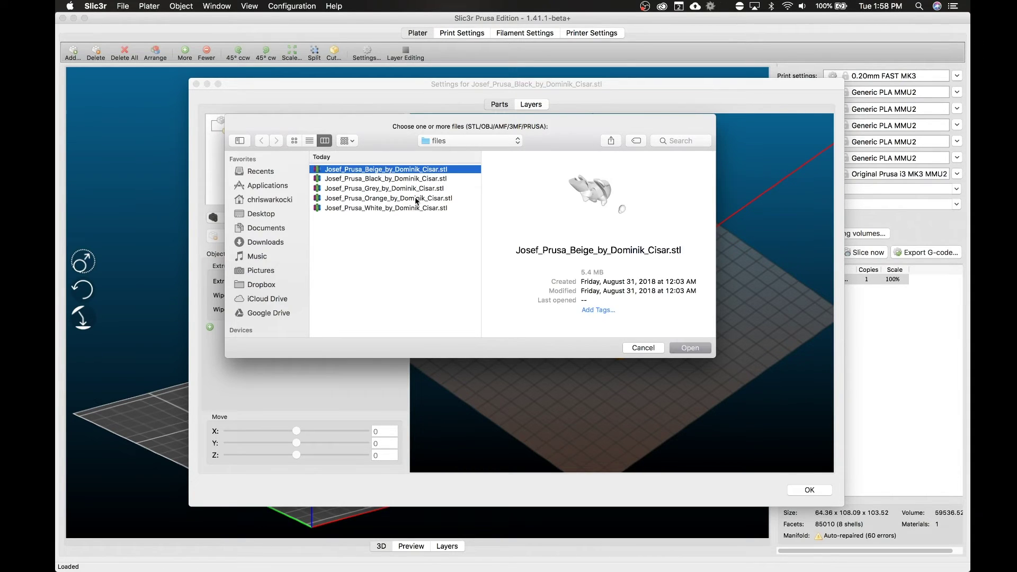
left_click(396, 190, "super")
left_click(398, 198, "super")
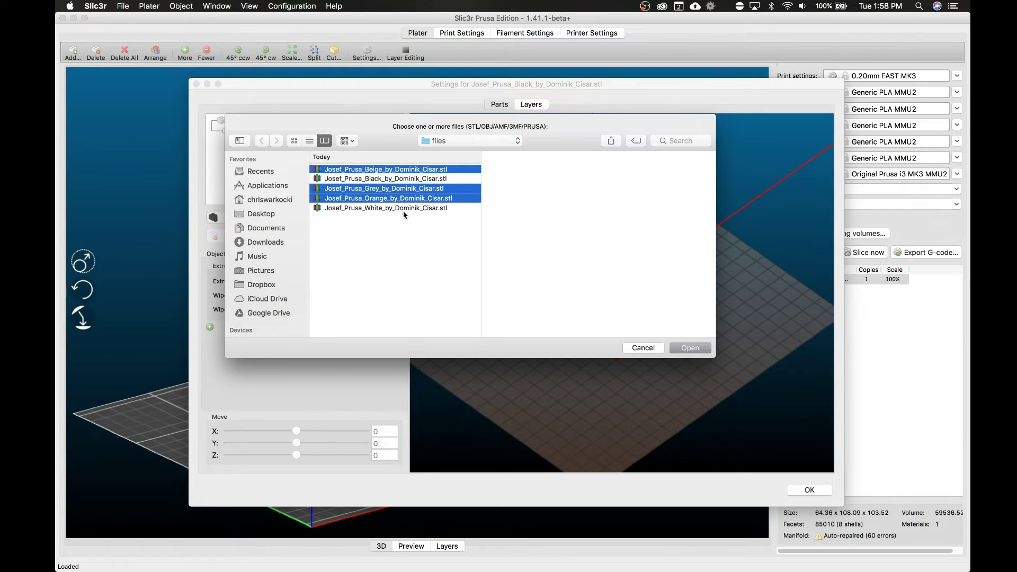
left_click(405, 208, "super")
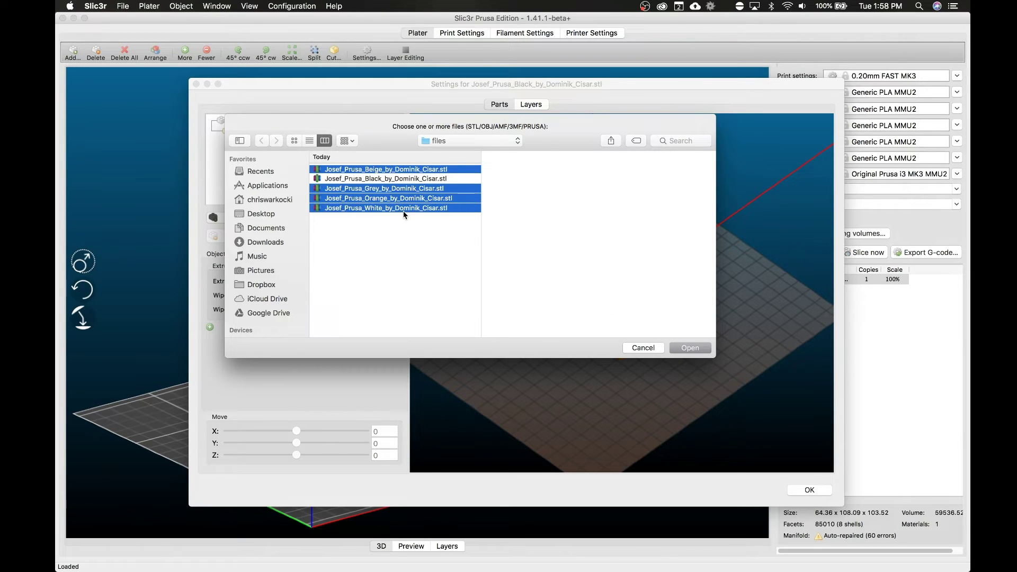
left_click(689, 348)
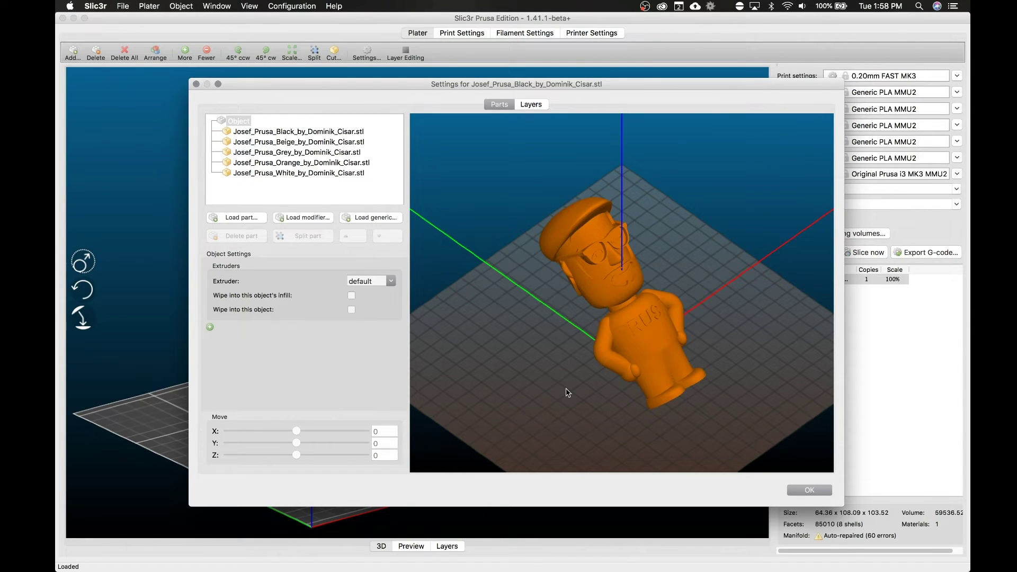
Assign extruder 1 to the Black part, 5 to Beige and 3 to Grey
mouse_move(567, 392)
left_mouse_down()
mouse_move(586, 375)
mouse_move(567, 385)
left_mouse_up()
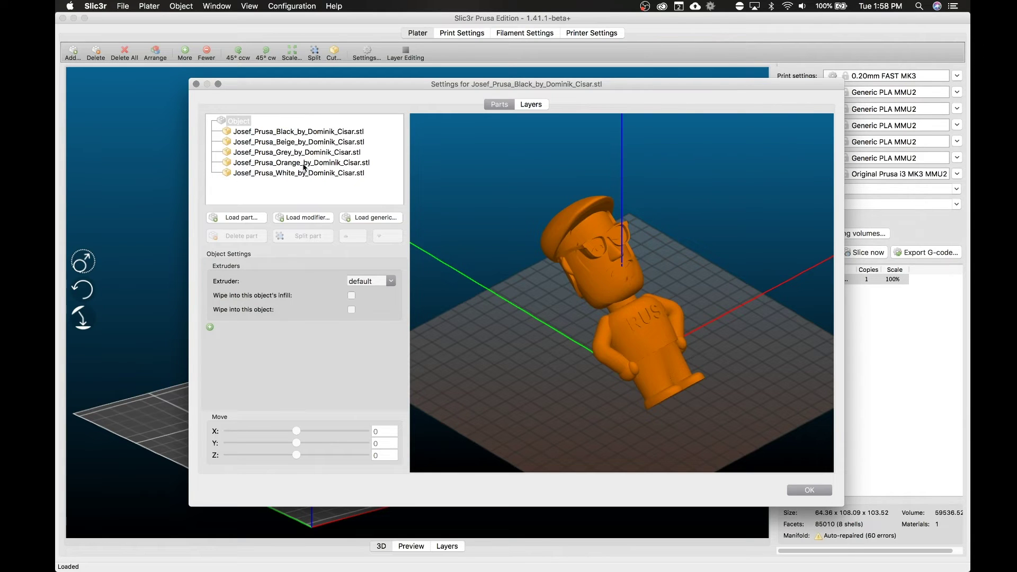
left_click(324, 133)
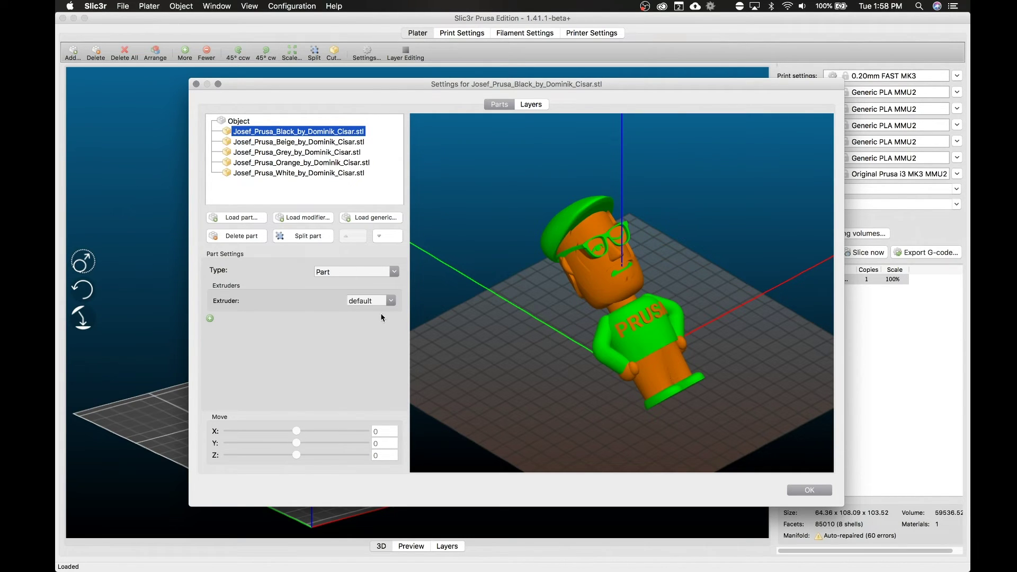
left_click(392, 301)
left_click(371, 324)
left_click(317, 142)
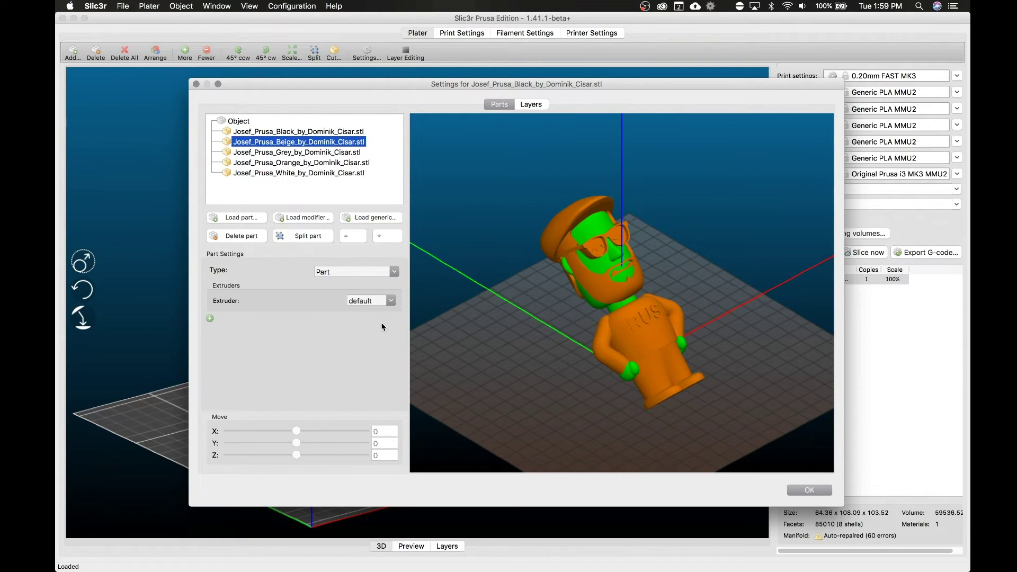
left_click(392, 301)
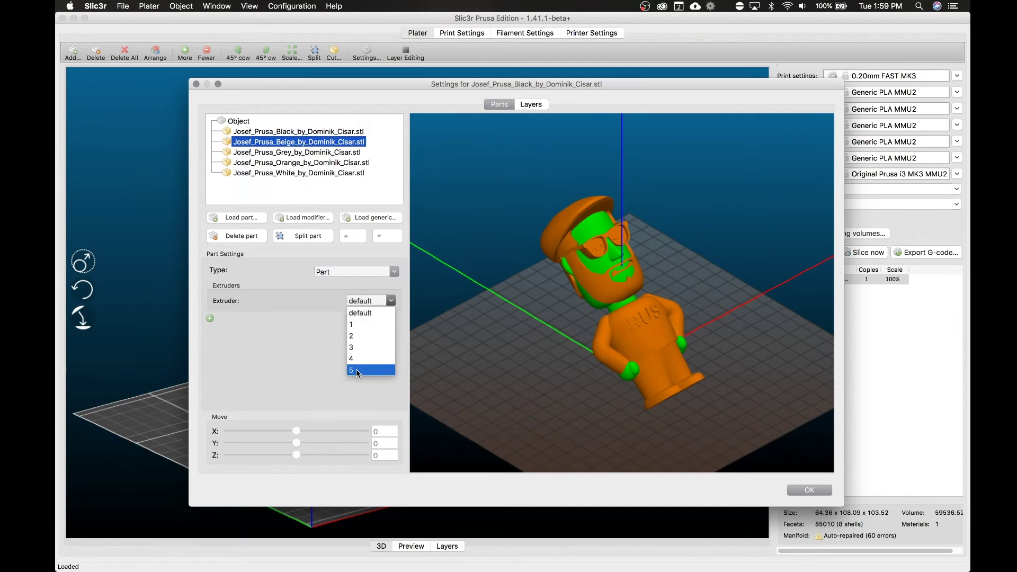
left_click(371, 370)
left_click(294, 154)
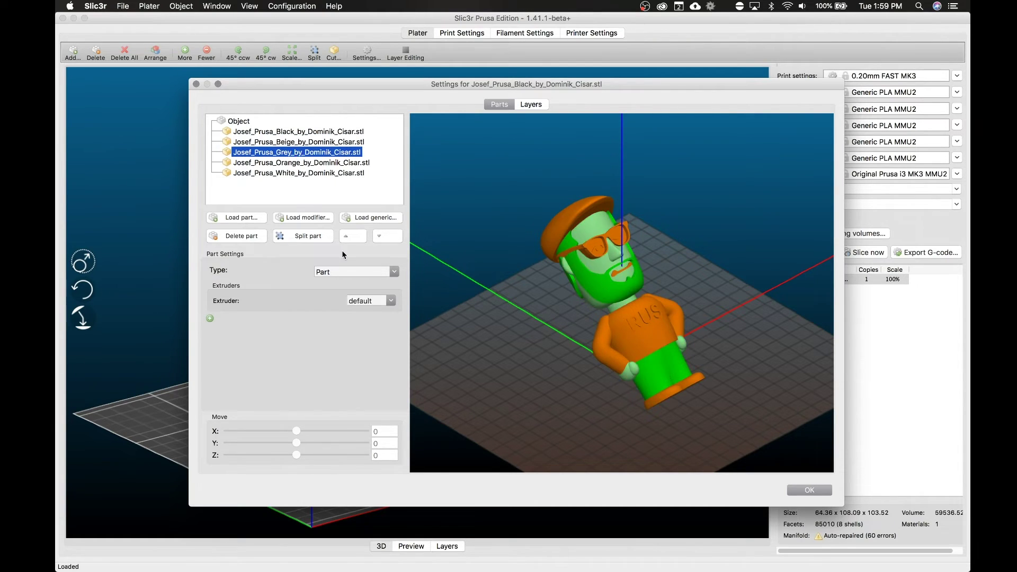
left_click(392, 301)
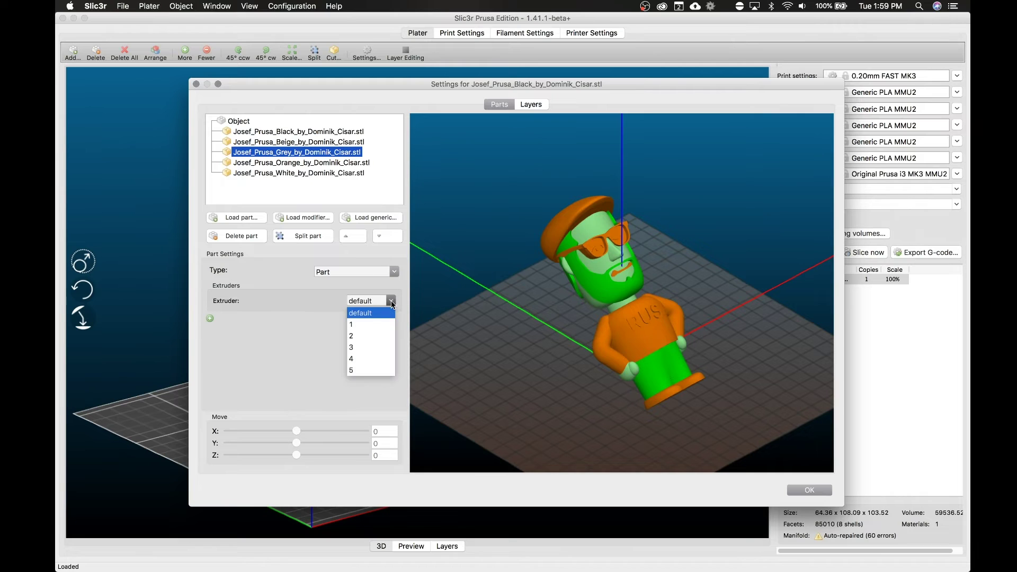
left_click(352, 348)
Assign extruder 2 to the Orange part and 4 to White, then review the assignments
left_click(316, 164)
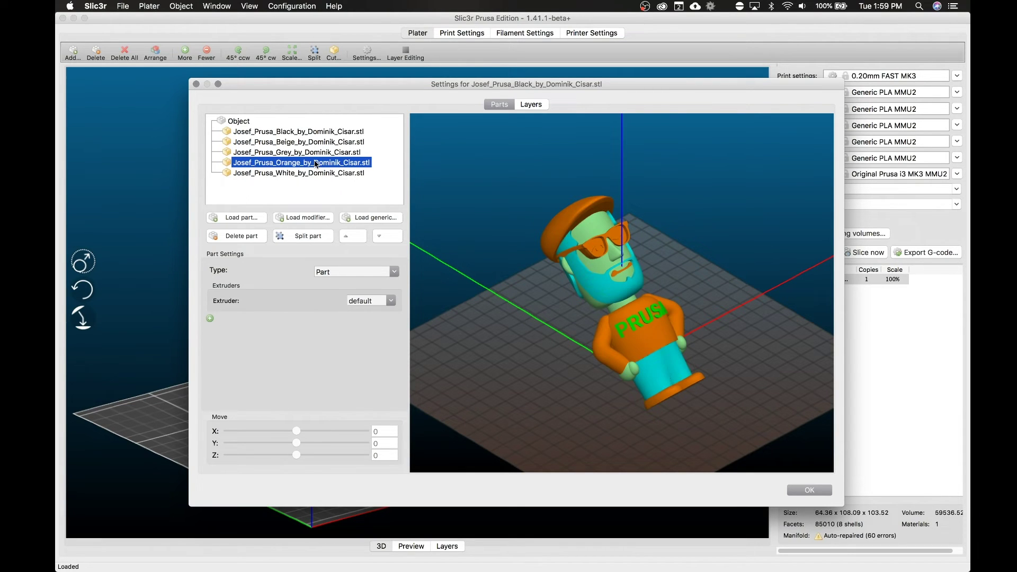
left_click(392, 304)
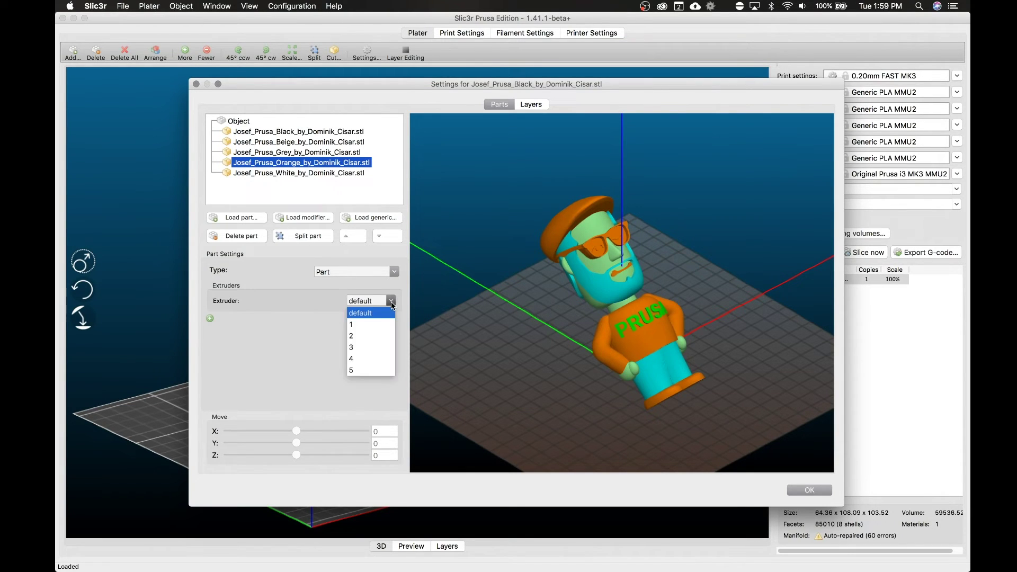
left_click(363, 337)
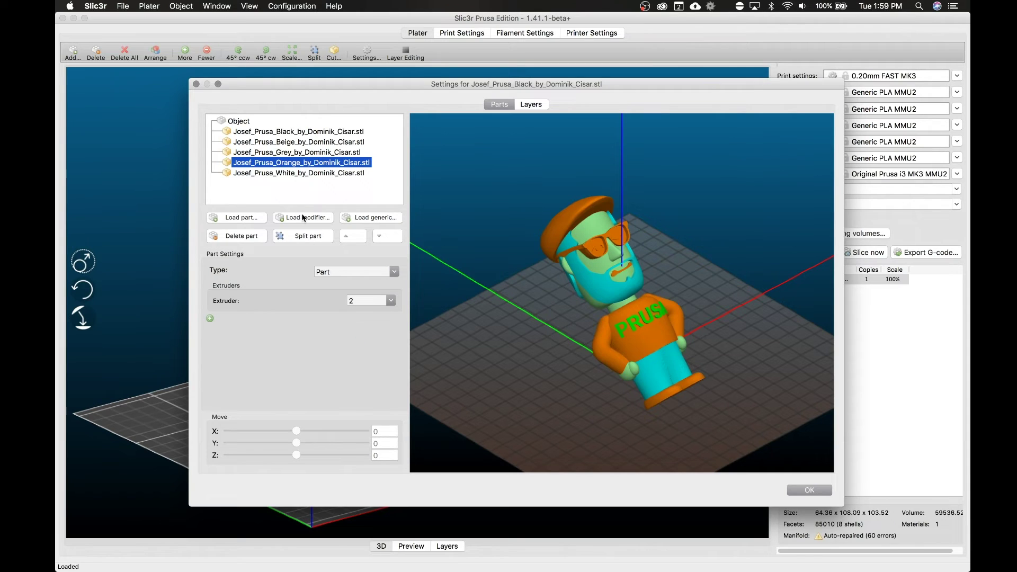
left_click(312, 173)
left_click(392, 301)
left_click(367, 358)
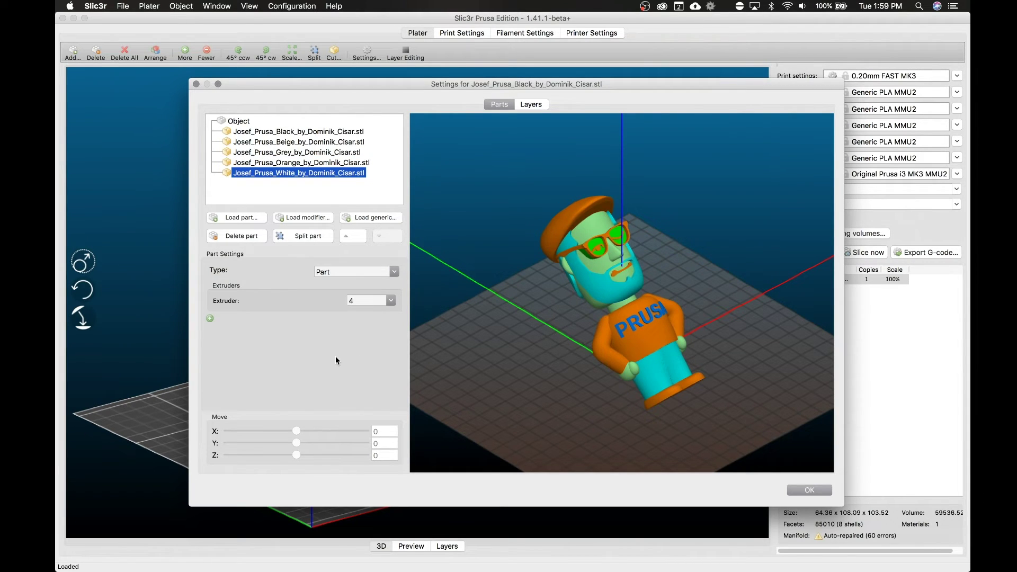
left_click_drag(583, 378, 560, 405)
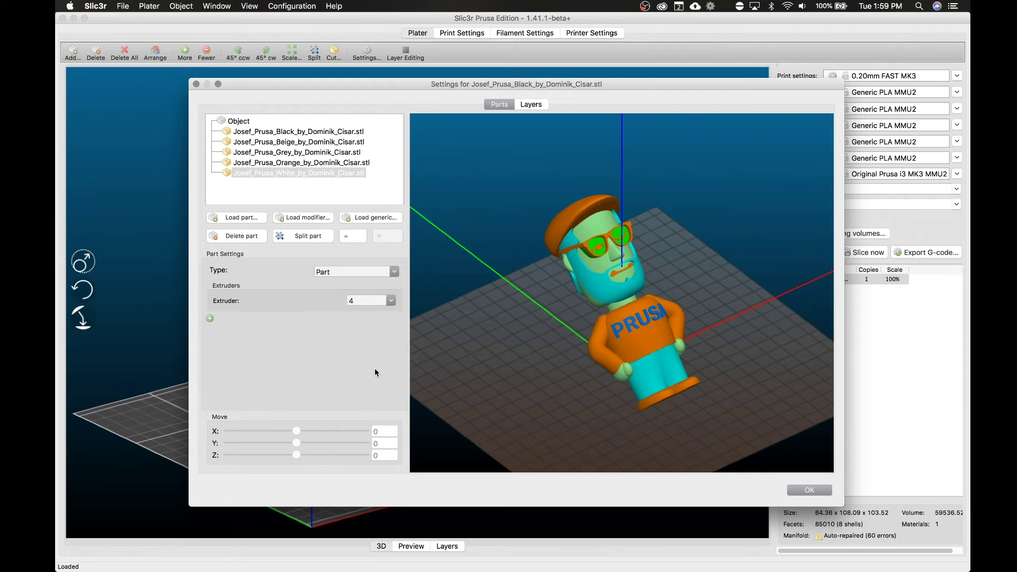
left_click(337, 143)
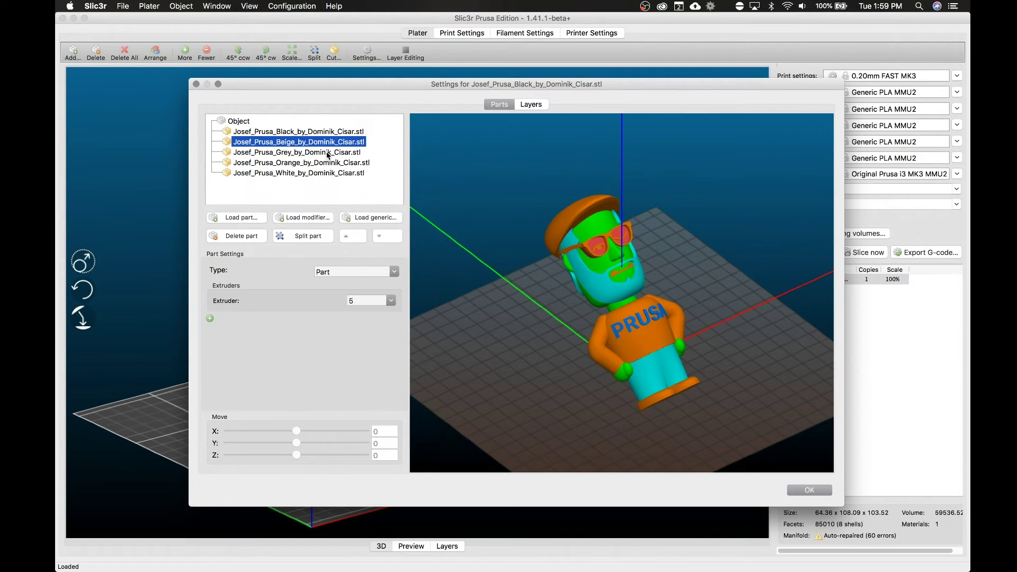
left_click(328, 163)
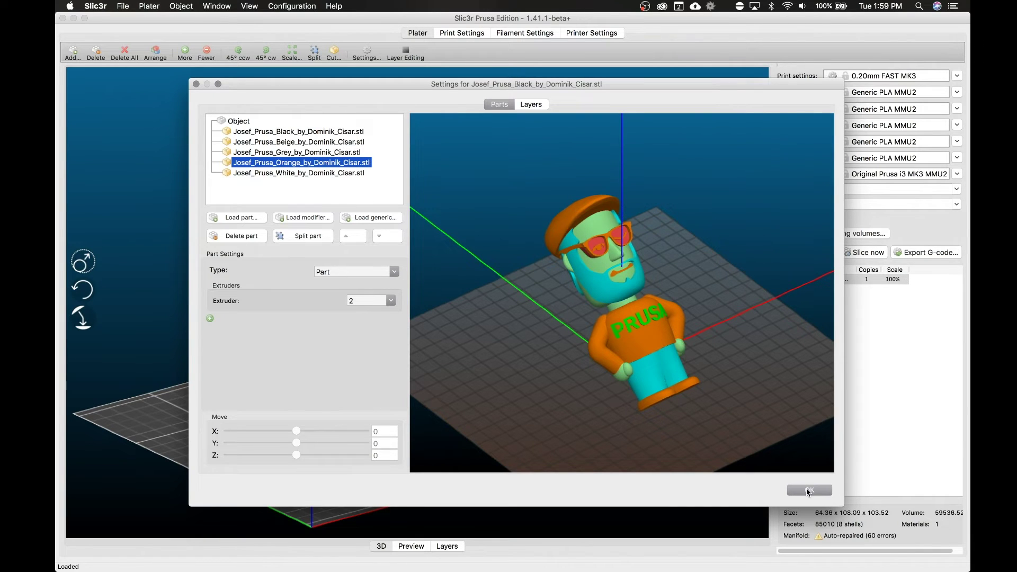
Confirm the part settings with OK and orbit the plate to view the multicoloured figure
left_click(809, 490)
scroll(513, 438, "up", 3)
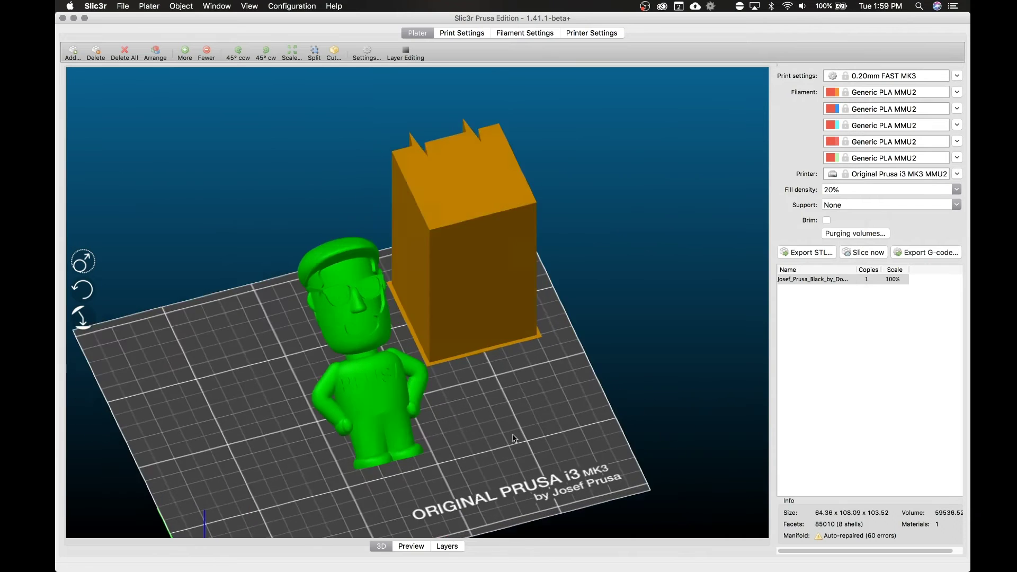
mouse_move(512, 438)
left_mouse_down()
mouse_move(552, 411)
mouse_move(522, 424)
left_mouse_up()
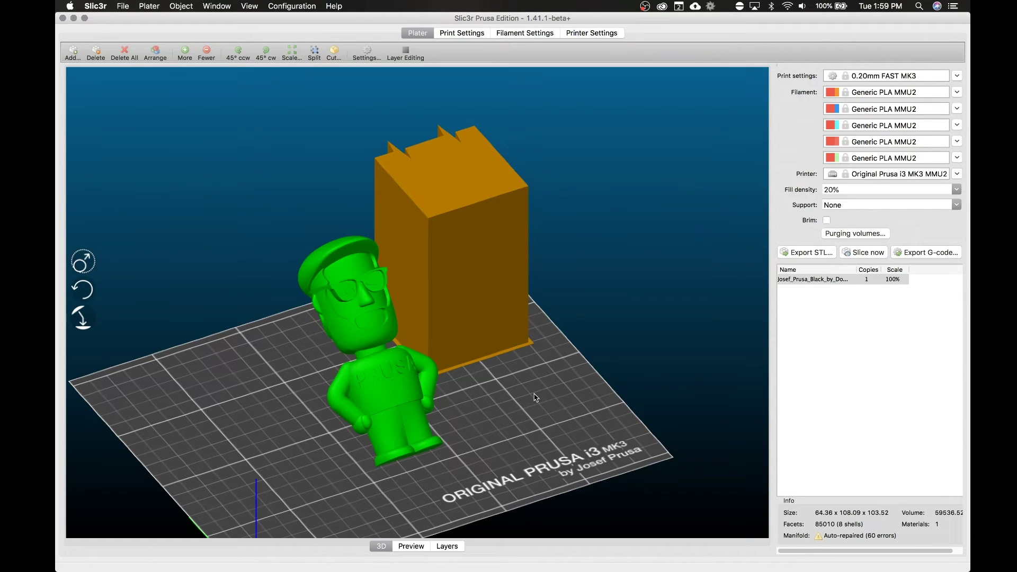
mouse_move(512, 413)
left_mouse_down()
mouse_move(524, 412)
mouse_move(516, 415)
left_mouse_up()
left_click(516, 416)
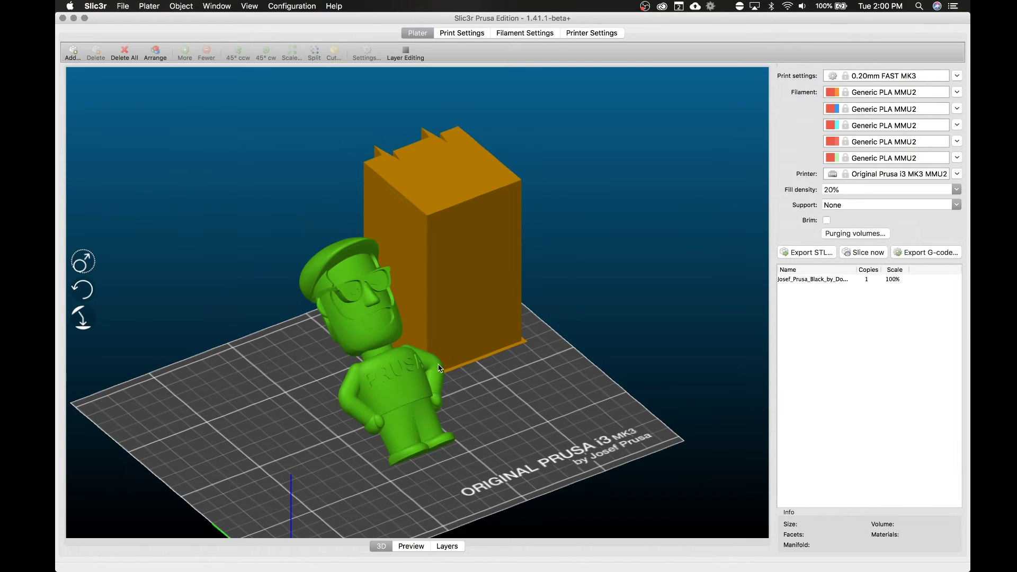
mouse_move(580, 412)
left_mouse_down()
mouse_move(566, 419)
mouse_move(578, 412)
left_mouse_up()
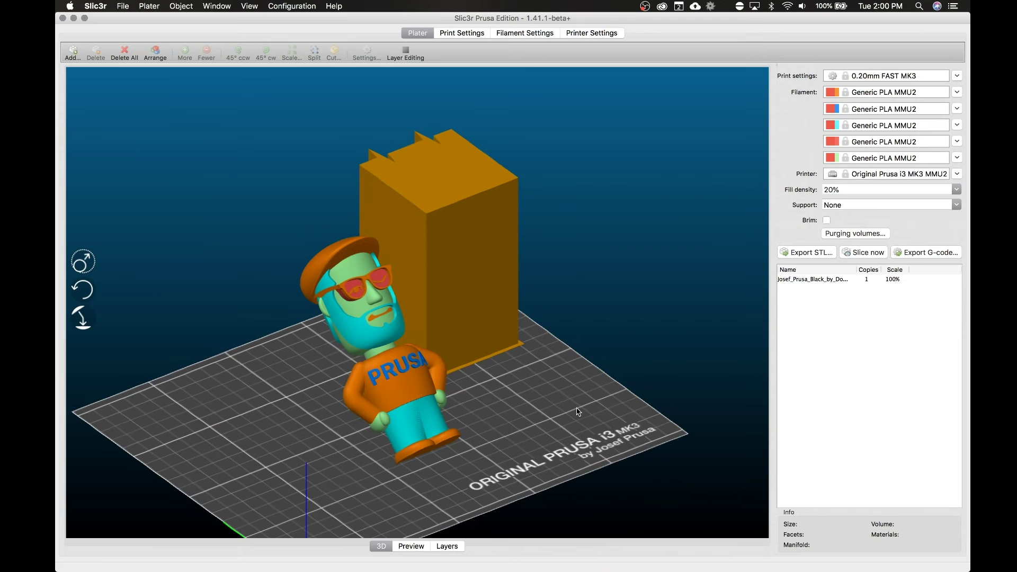
left_click(522, 349)
In Printer Settings, set Extruder 1's colour to black and Extruder 2's to orange
left_click_drag(522, 393, 513, 393)
left_click(601, 33)
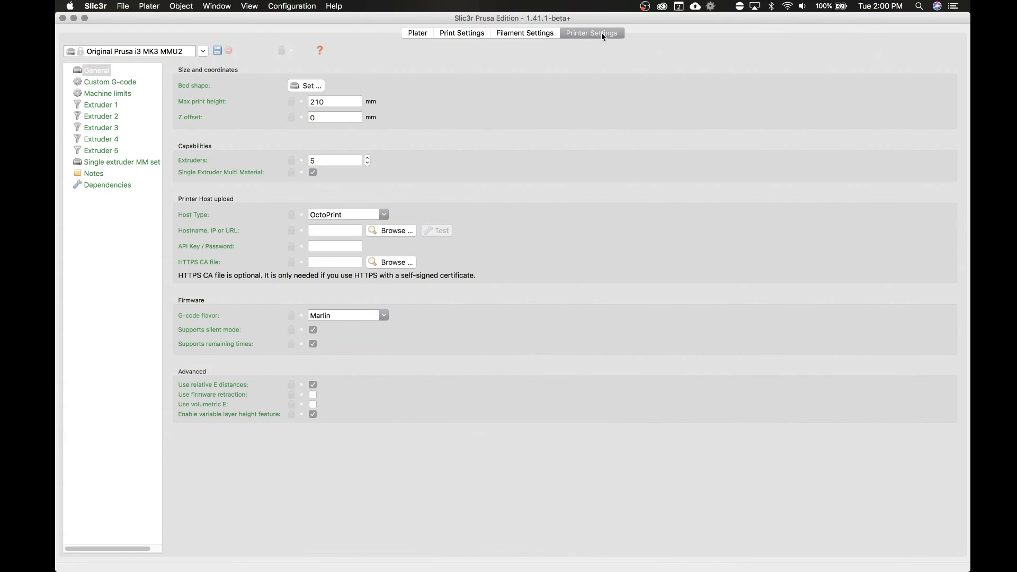
left_click(106, 107)
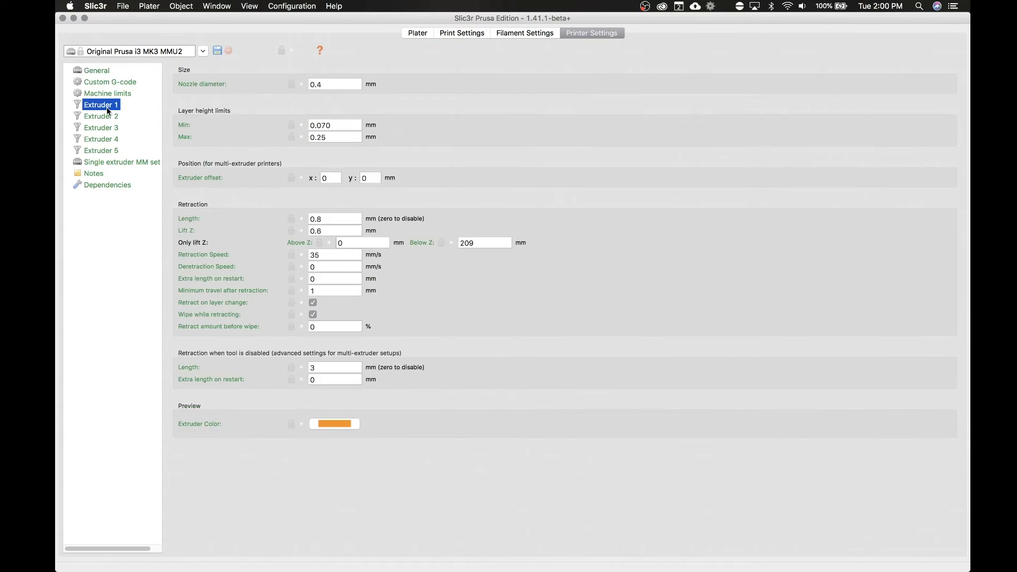
left_click(327, 424)
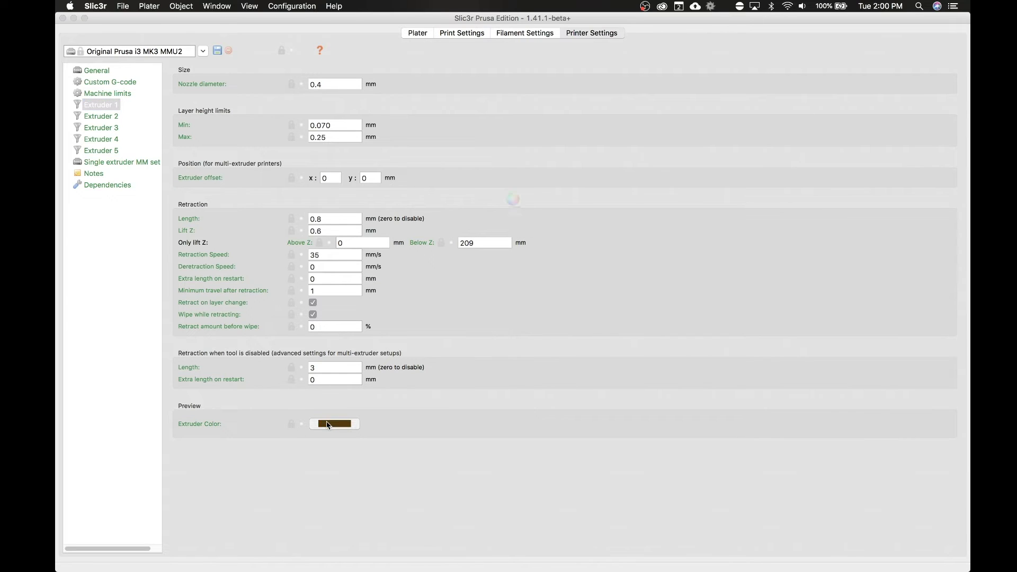
left_click_drag(542, 245, 579, 240)
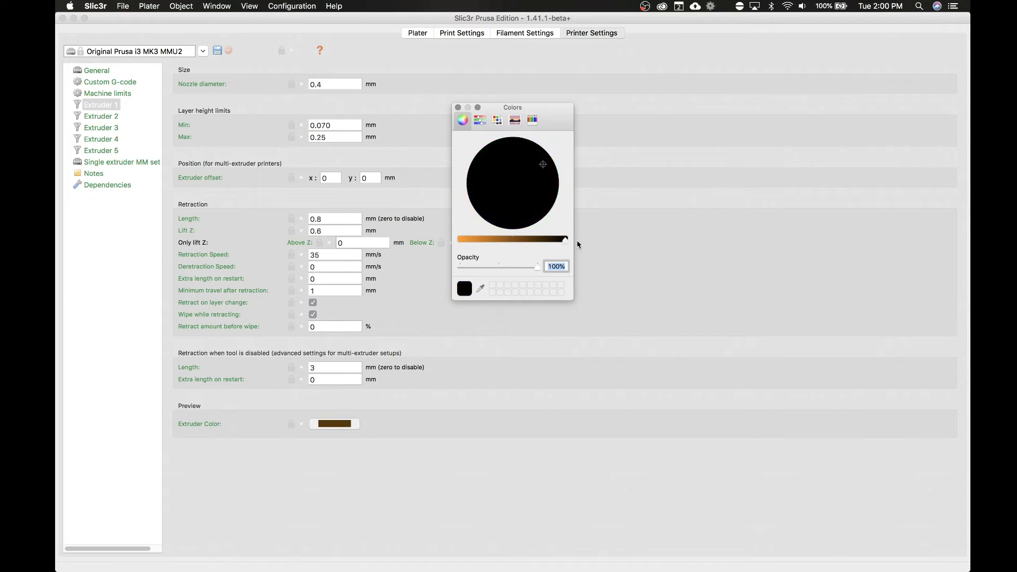
left_click(457, 107)
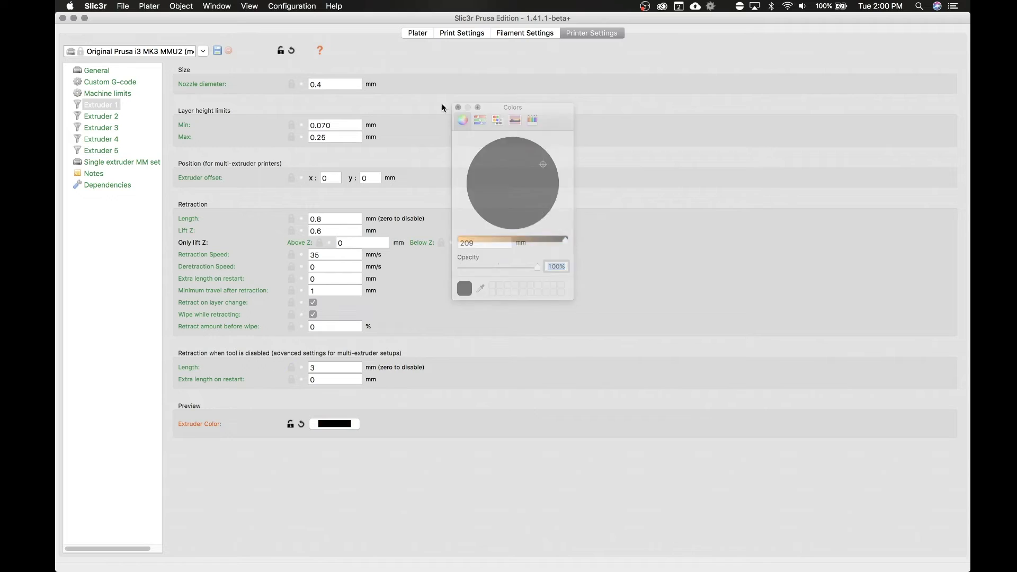
left_click(107, 115)
left_click(332, 424)
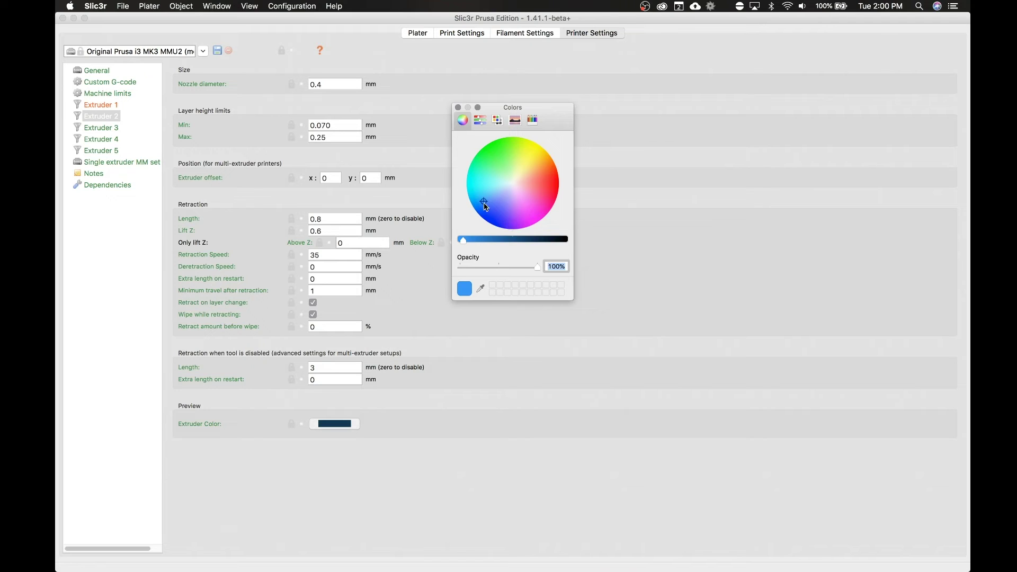
left_click_drag(483, 204, 541, 161)
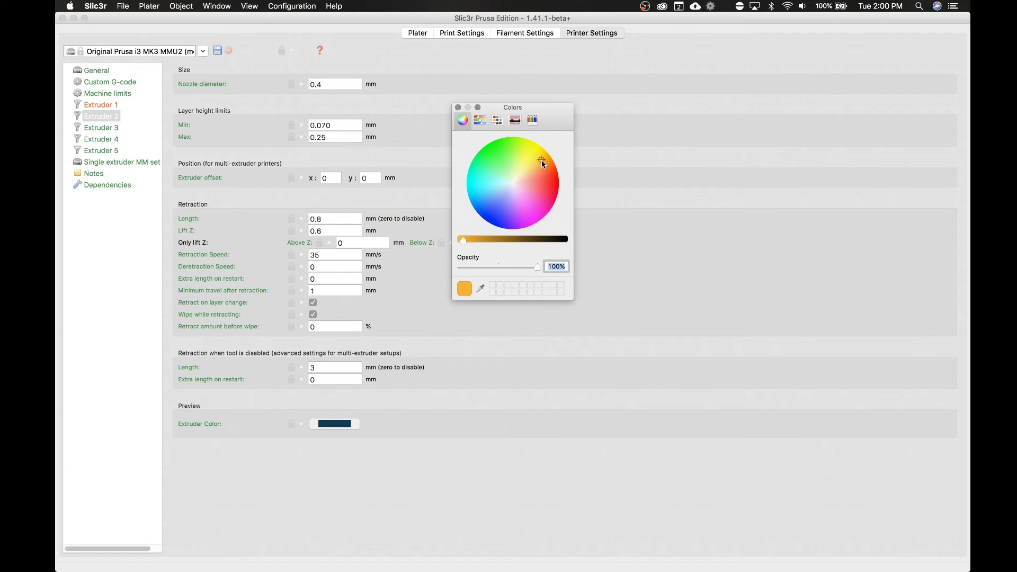
left_click(457, 107)
Set Extruder 3's colour to dark grey, Extruder 4's to white and Extruder 5's to peach
left_click(106, 128)
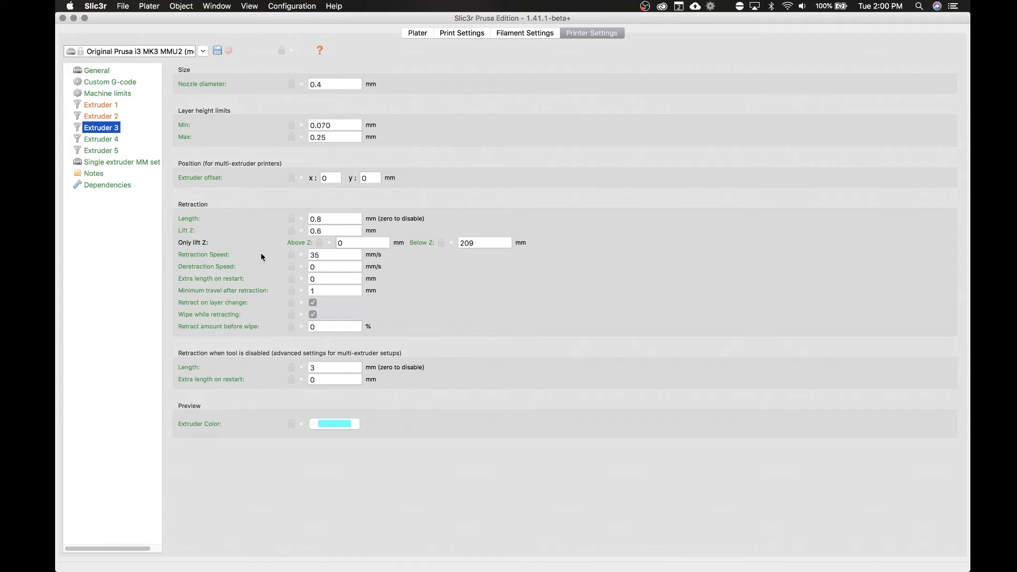
left_click(349, 424)
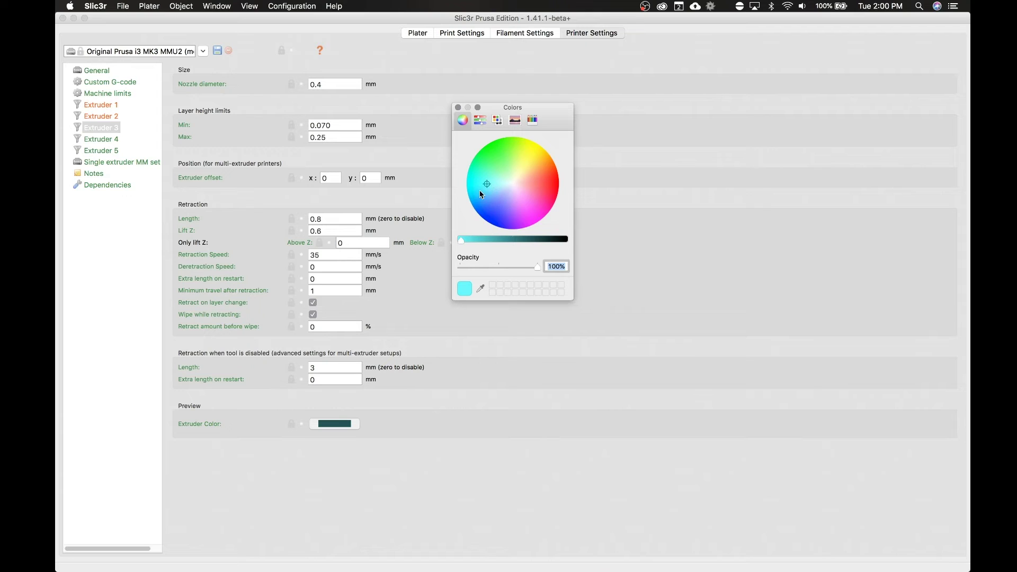
left_click_drag(487, 183, 511, 182)
left_click_drag(460, 240, 519, 244)
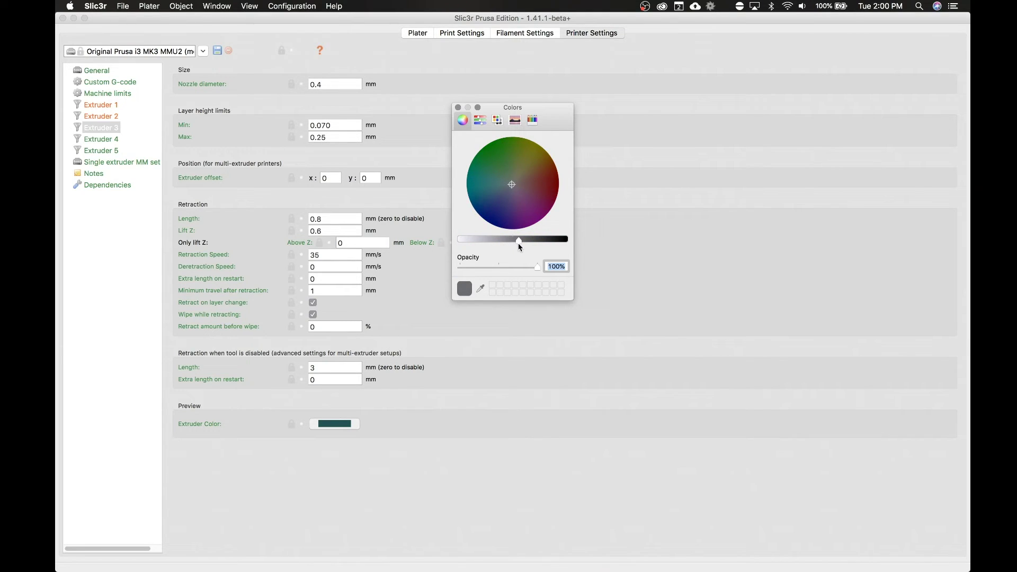
left_click(457, 107)
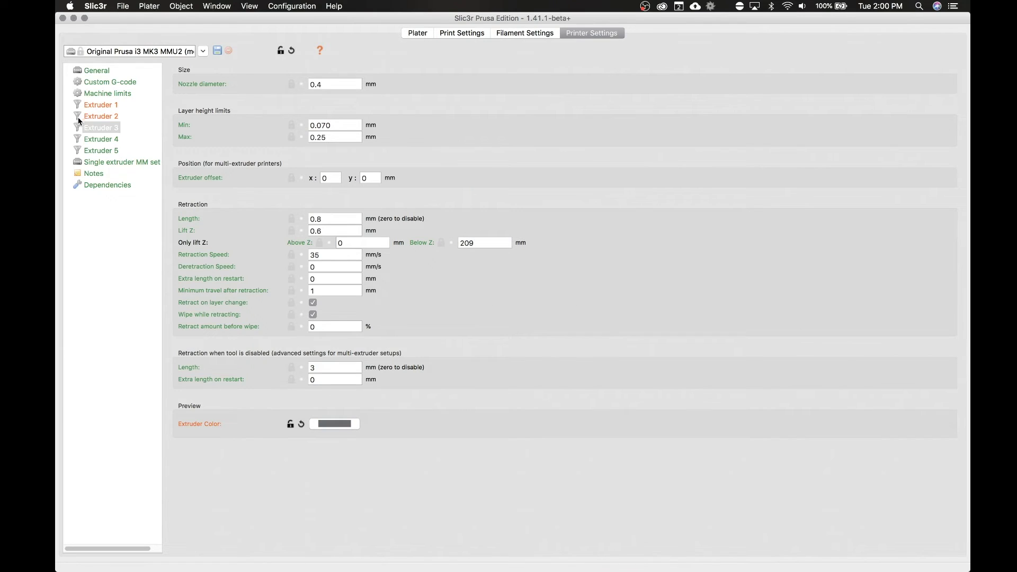
left_click(100, 140)
left_click(335, 424)
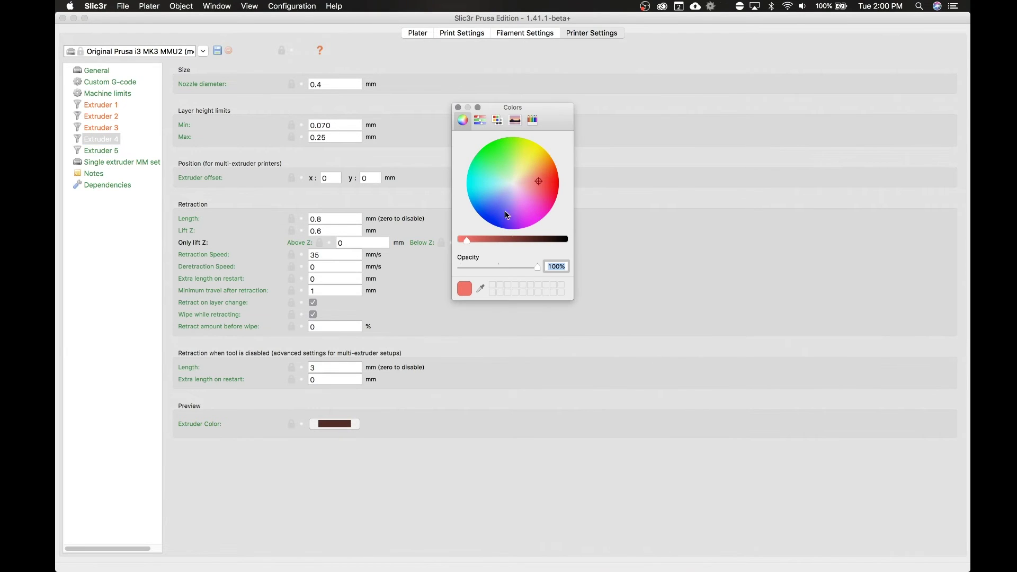
left_click(512, 182)
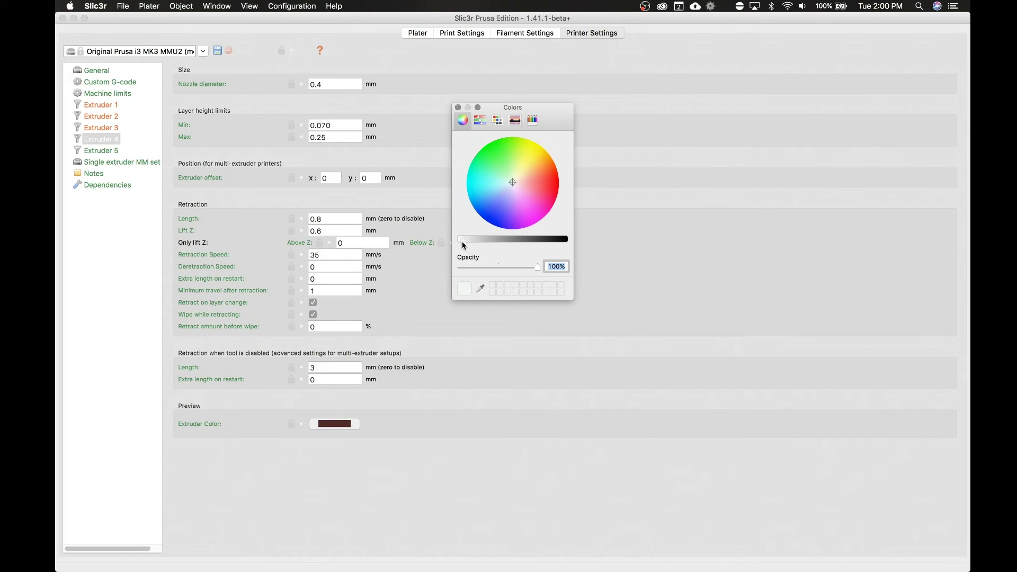
left_click(457, 107)
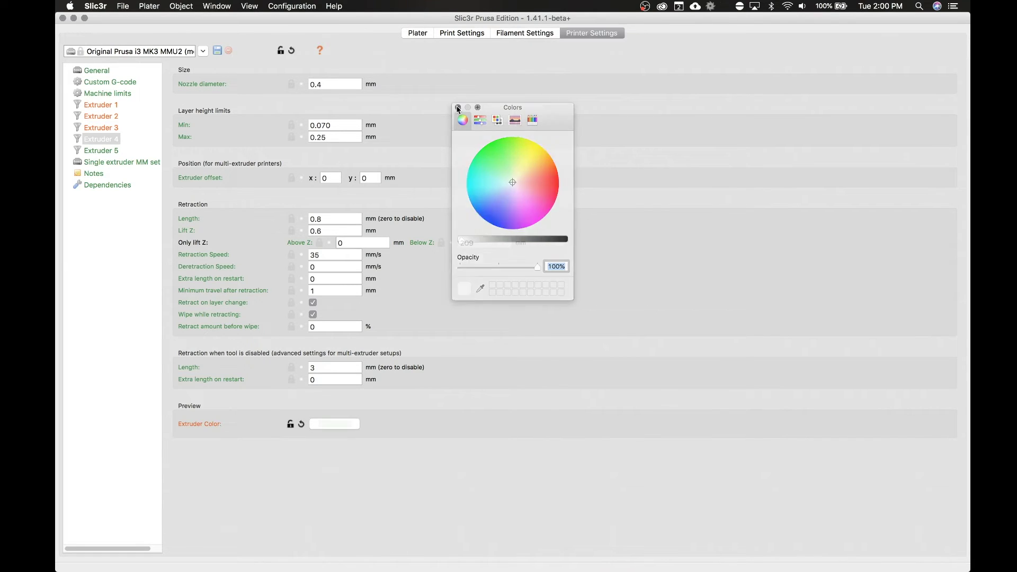
left_click(122, 148)
left_click(347, 425)
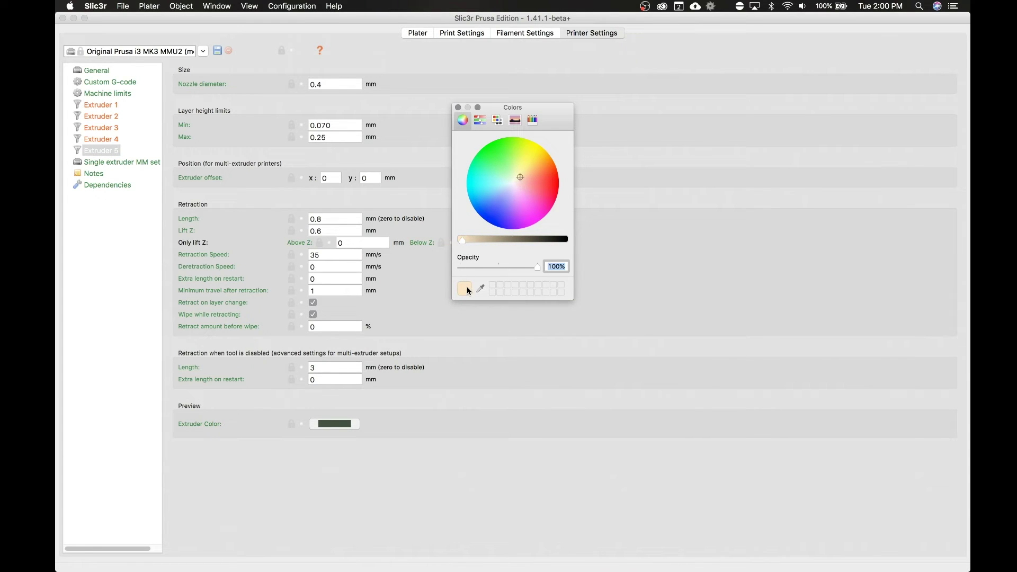
left_click(458, 108)
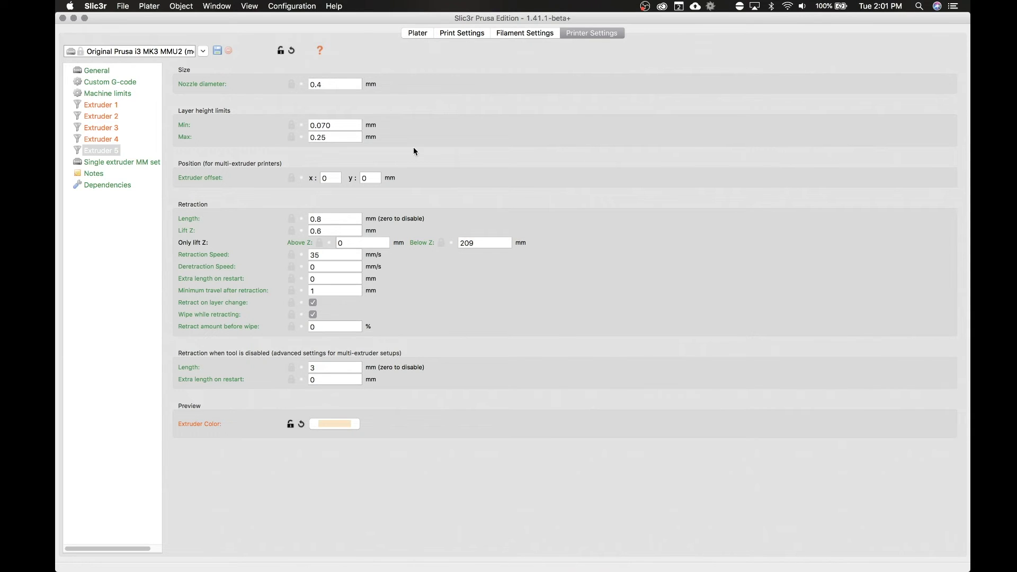
On the Plater, set Support to 'Support on build plate only' and accept the suggested setting adjustment
left_click(425, 33)
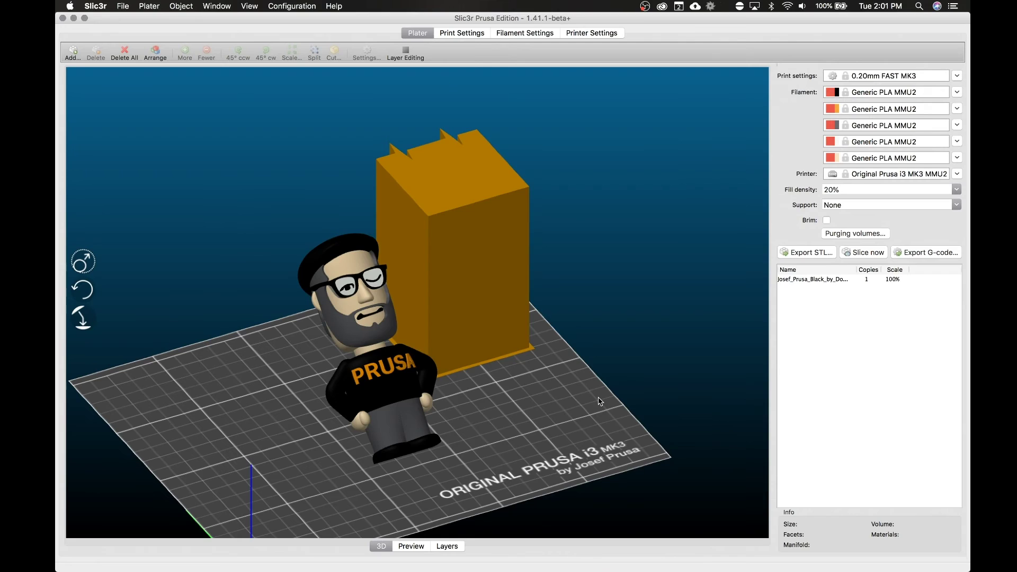
mouse_move(527, 419)
left_mouse_down()
mouse_move(551, 416)
mouse_move(530, 418)
left_mouse_up()
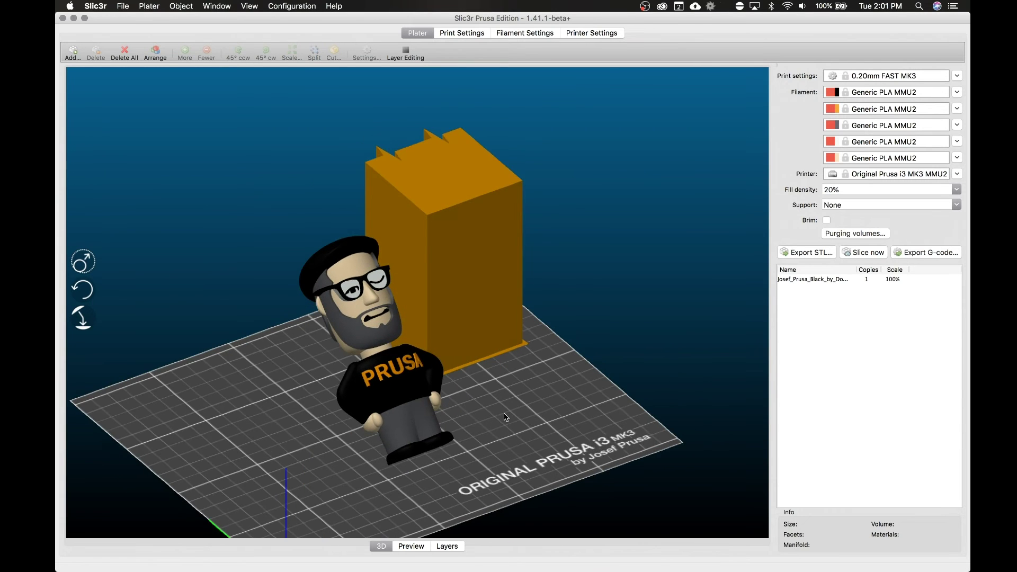
scroll(505, 416, "up", 5)
scroll(505, 417, "down", 5)
mouse_move(506, 418)
left_mouse_down()
mouse_move(492, 432)
mouse_move(504, 423)
left_mouse_up()
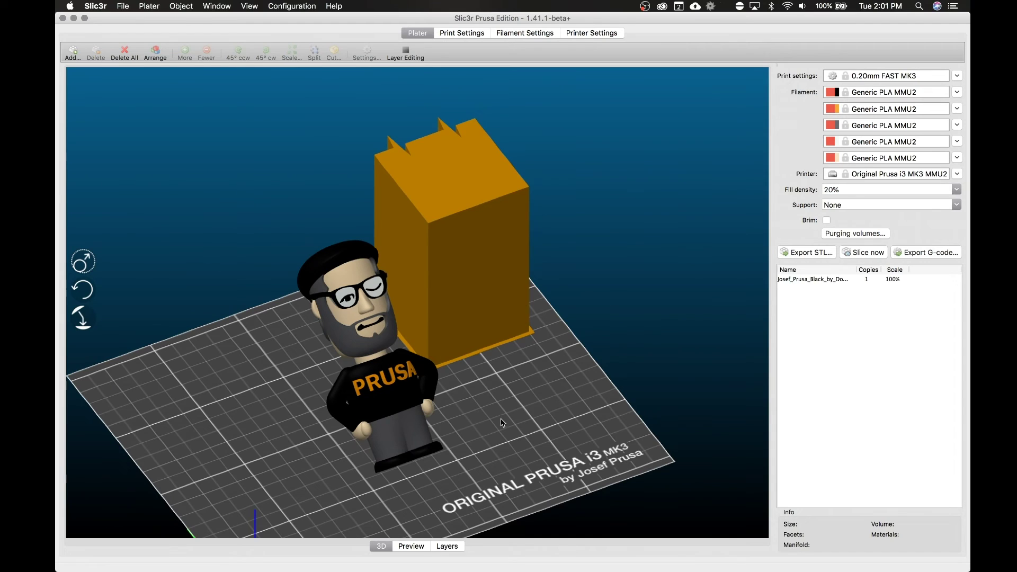
left_click(955, 205)
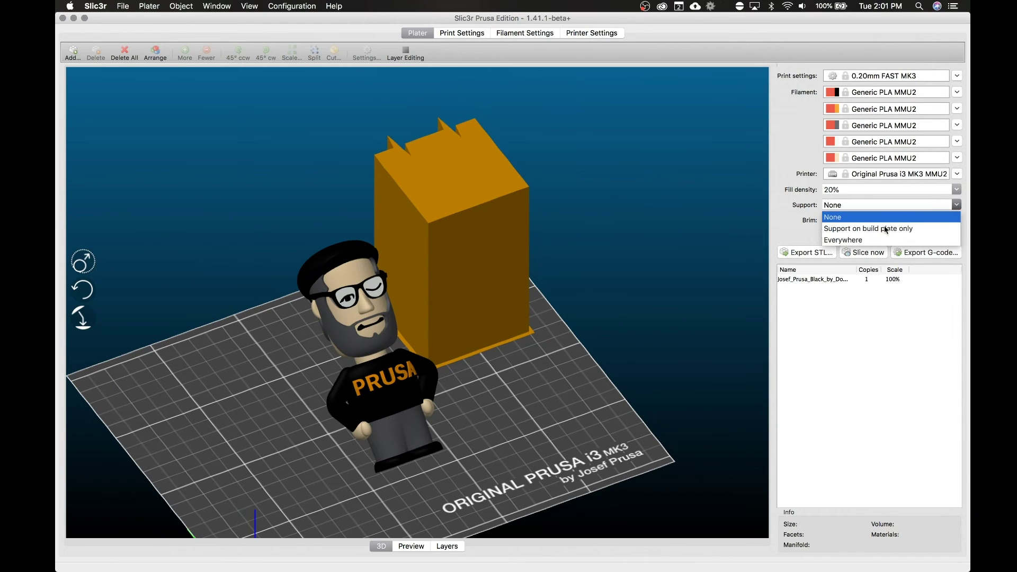
left_click(856, 230)
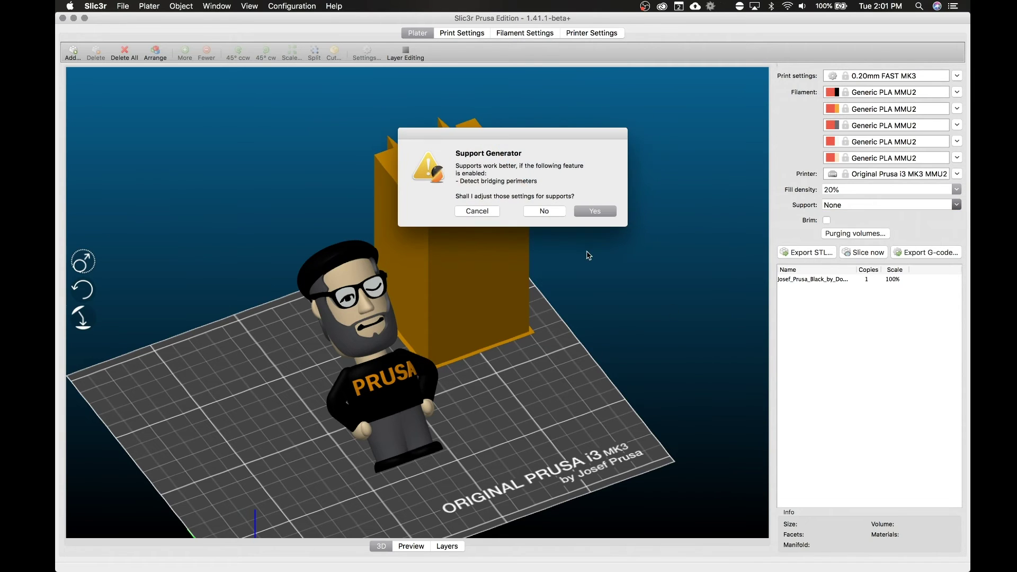
left_click(577, 211)
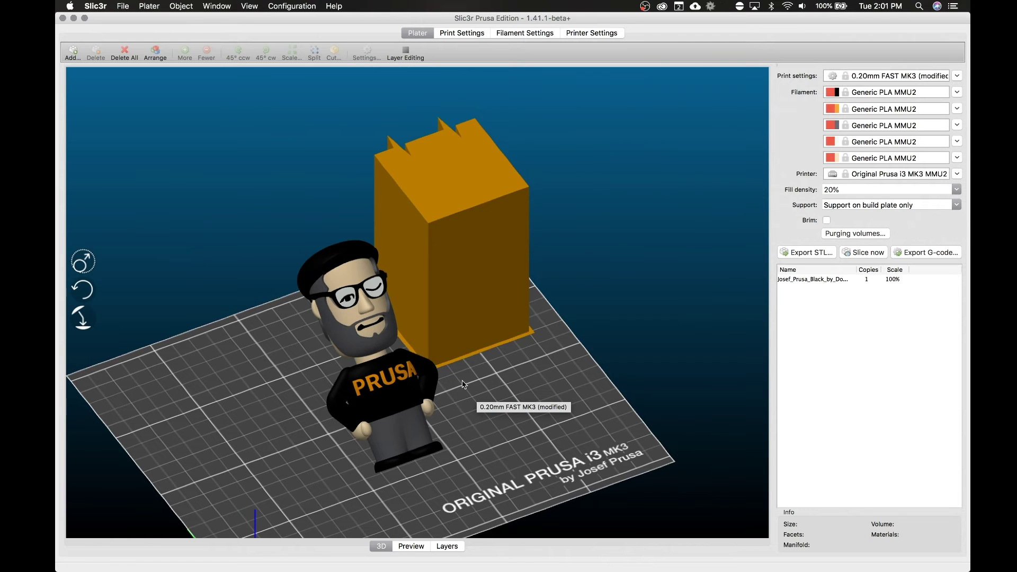
mouse_move(461, 447)
left_mouse_down()
mouse_move(439, 445)
mouse_move(461, 439)
left_mouse_up()
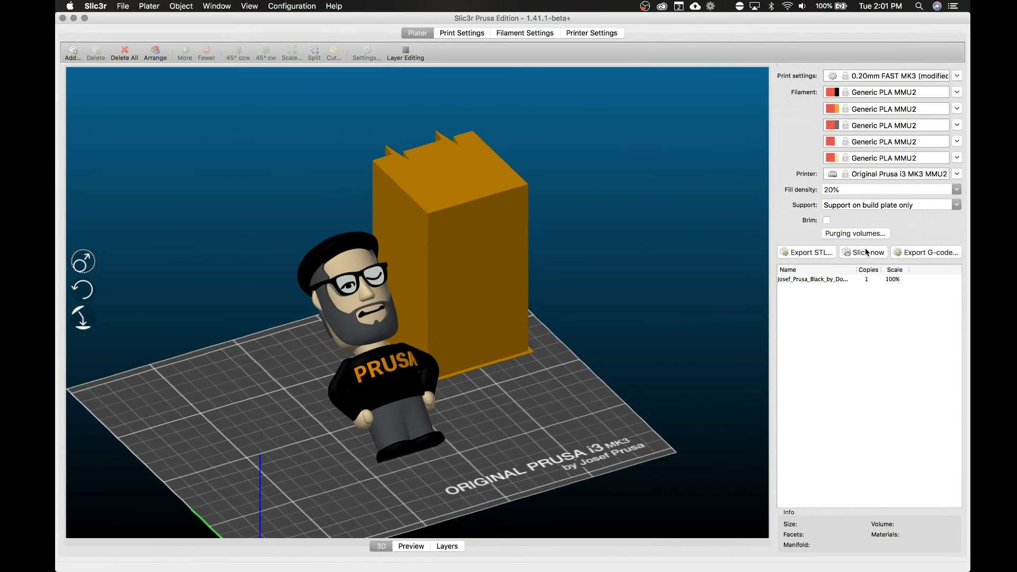
mouse_move(556, 404)
left_mouse_down()
mouse_move(579, 430)
mouse_move(552, 412)
mouse_move(605, 381)
mouse_move(546, 409)
left_mouse_up()
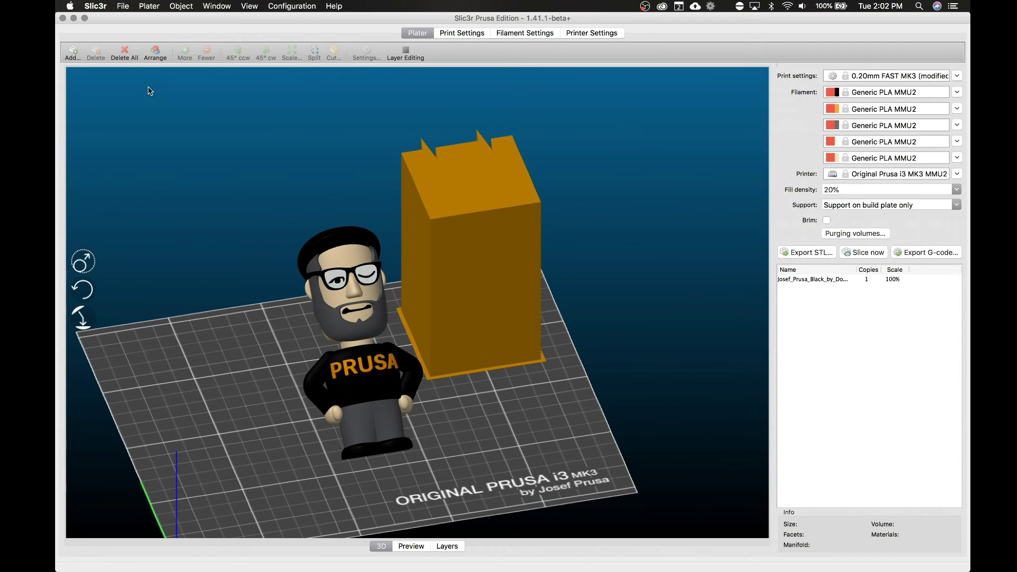
Delete all objects, then drag Flexi-Rex-improved.stl from the Dock's MMU2 Prints stack onto the bed
left_click(125, 52)
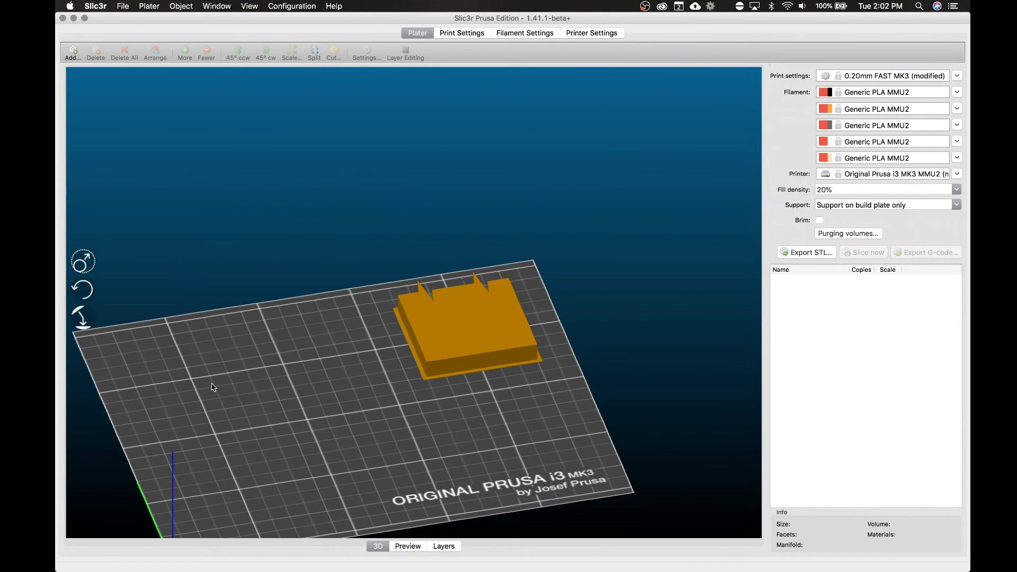
left_click(68, 488)
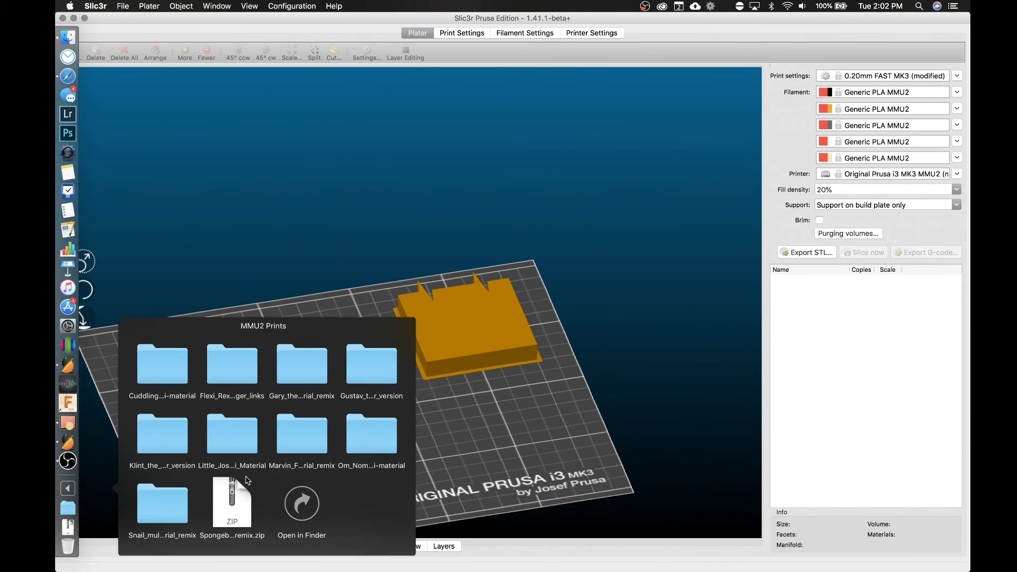
left_click(232, 366)
left_click(246, 437)
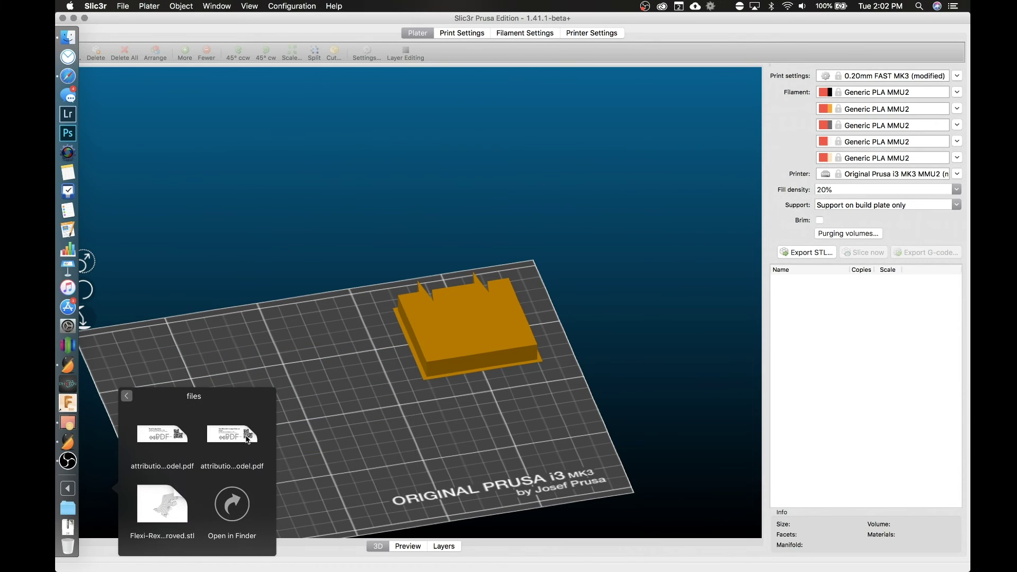
left_click_drag(158, 502, 349, 414)
Move the Flexi-Rex clear of the purge block and rotate it 90° clockwise
left_click_drag(500, 438, 494, 450)
left_click_drag(408, 393, 360, 437)
scroll(443, 431, "down", 5)
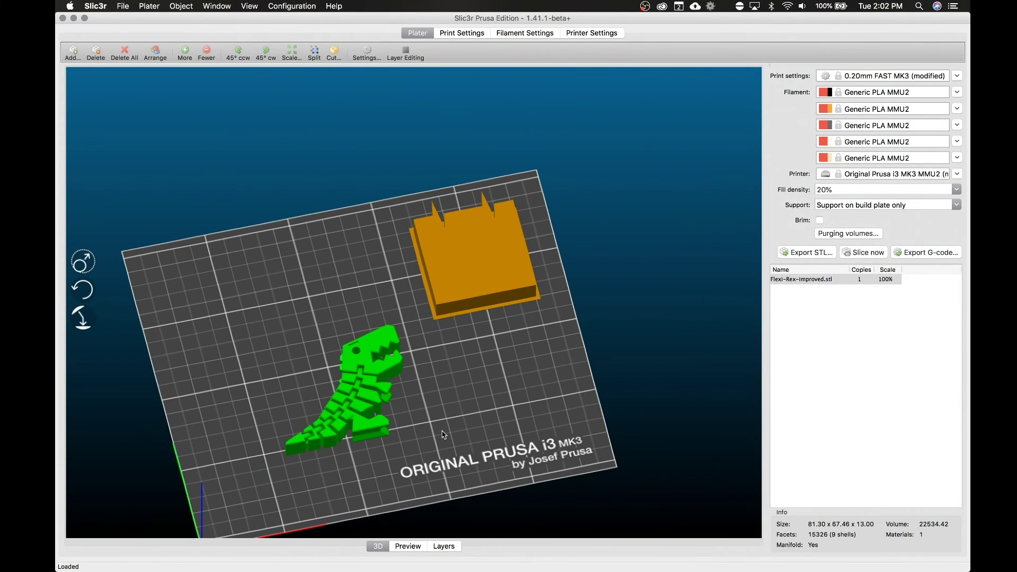
key("r")
key("r")
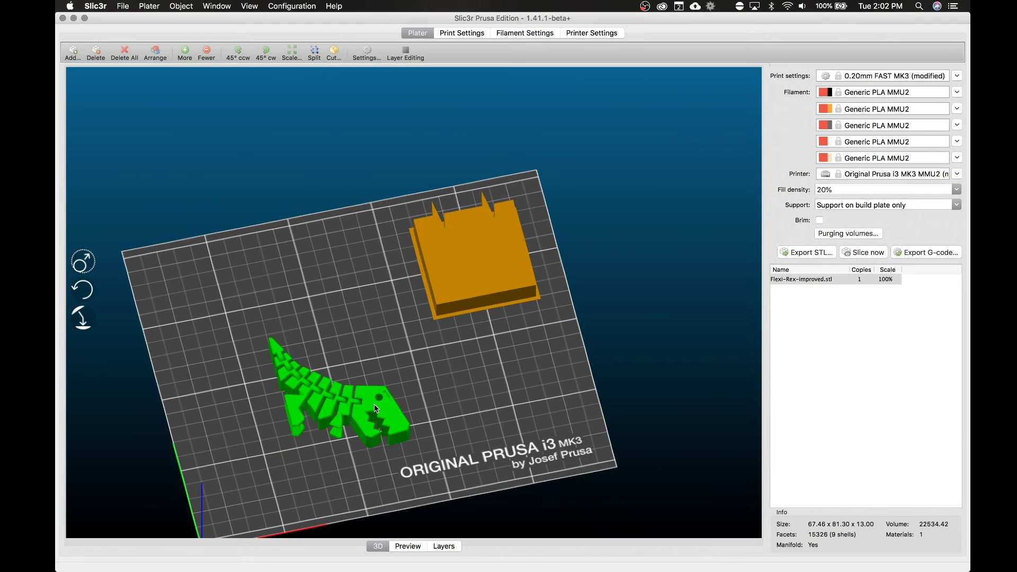
left_click_drag(384, 414, 355, 392)
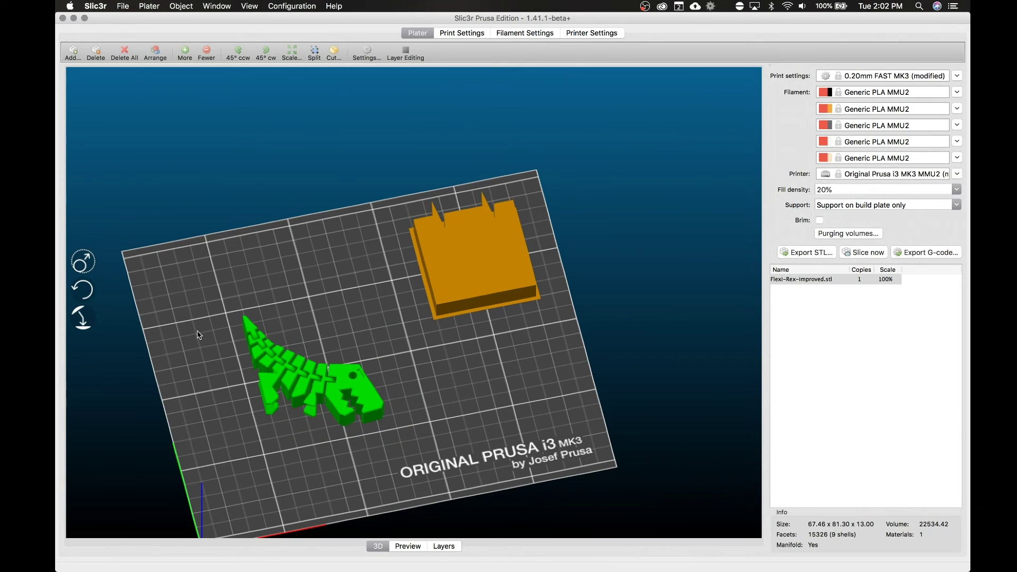
Scale the Flexi-Rex to 162.6% (109.69 x 132.20 x 21.14) and deselect it
left_click(84, 262)
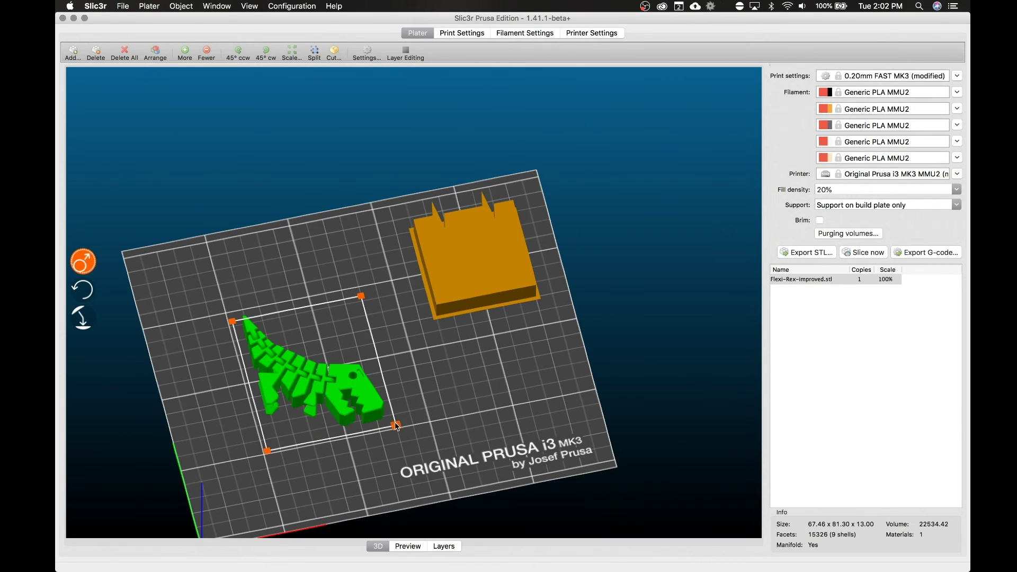
left_click_drag(397, 425, 399, 383)
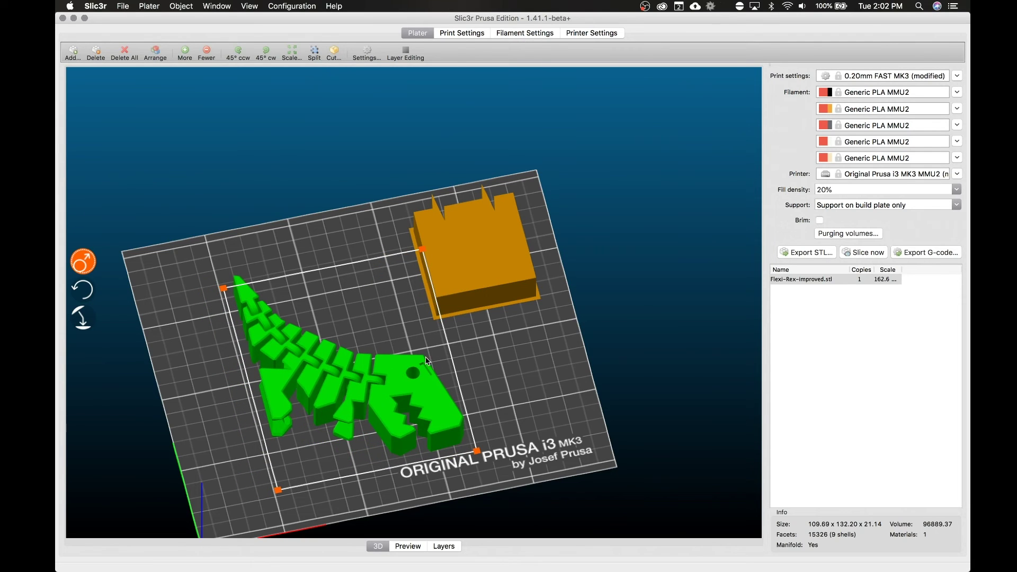
left_click(492, 358)
Split the Flexi-Rex-improved.stl part into parts Flexi-Rex-improved.stl_1 onward via its object settings
double_click(424, 387)
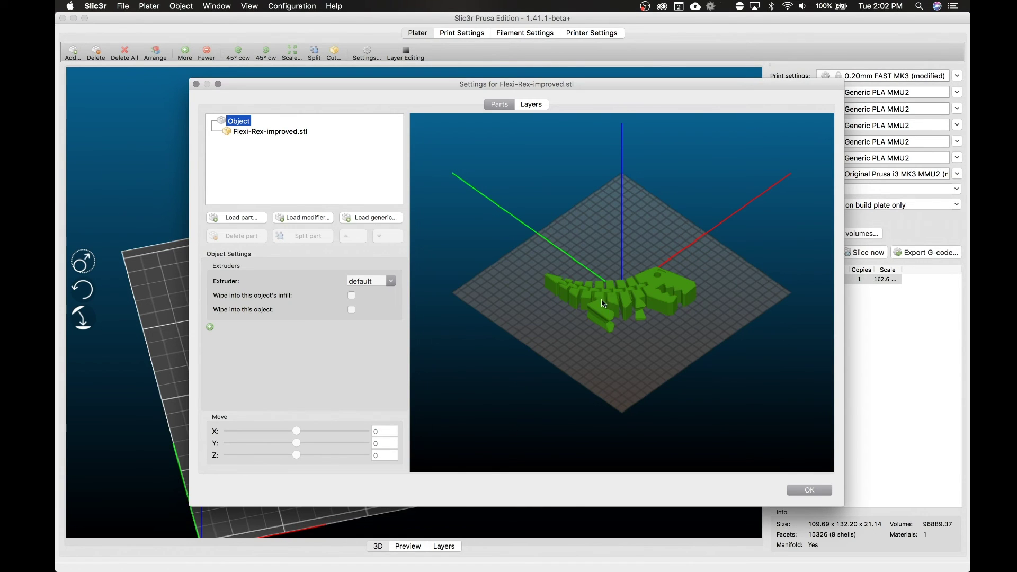
left_click(656, 297)
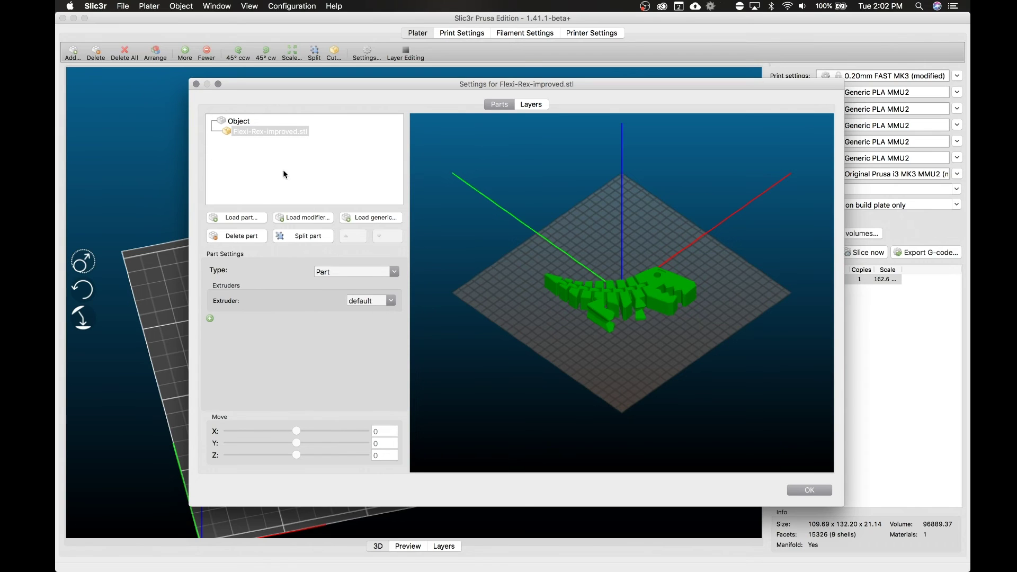
left_click(298, 236)
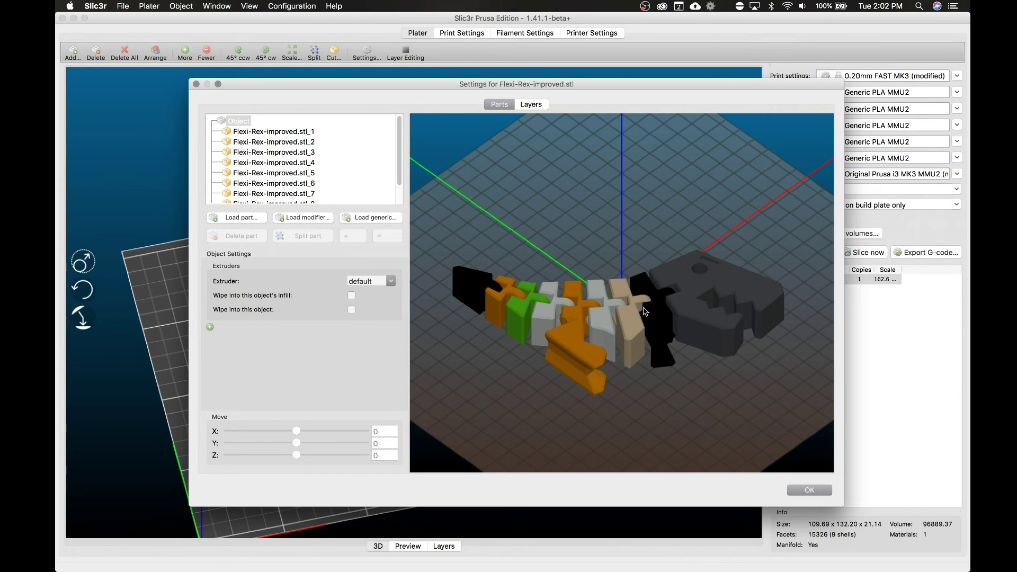
Click through the split parts _1 to _6 in the list to identify each piece
left_click(270, 154)
left_click(279, 173)
left_click(278, 183)
left_click(280, 152)
left_click(282, 142)
left_click(284, 132)
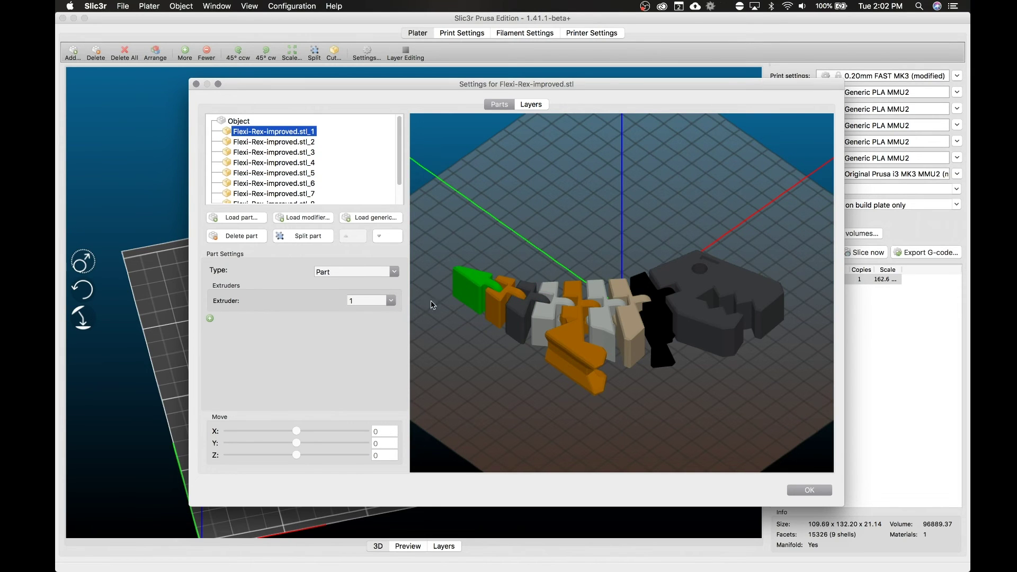
left_click(312, 142)
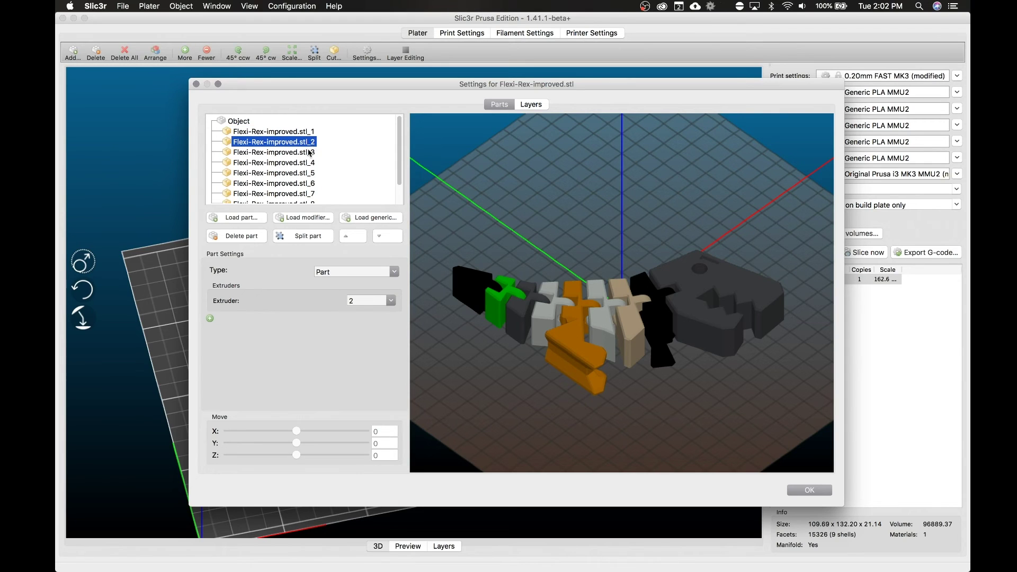
left_click(309, 153)
left_click(307, 132)
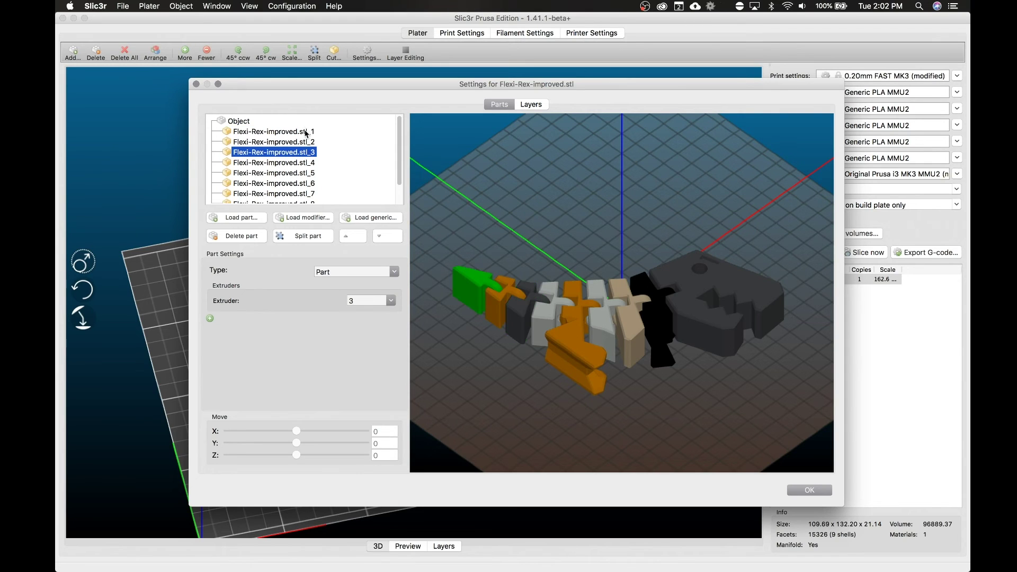
Set the first four parts to extruders 1, 2, 2 and 1
left_click(392, 301)
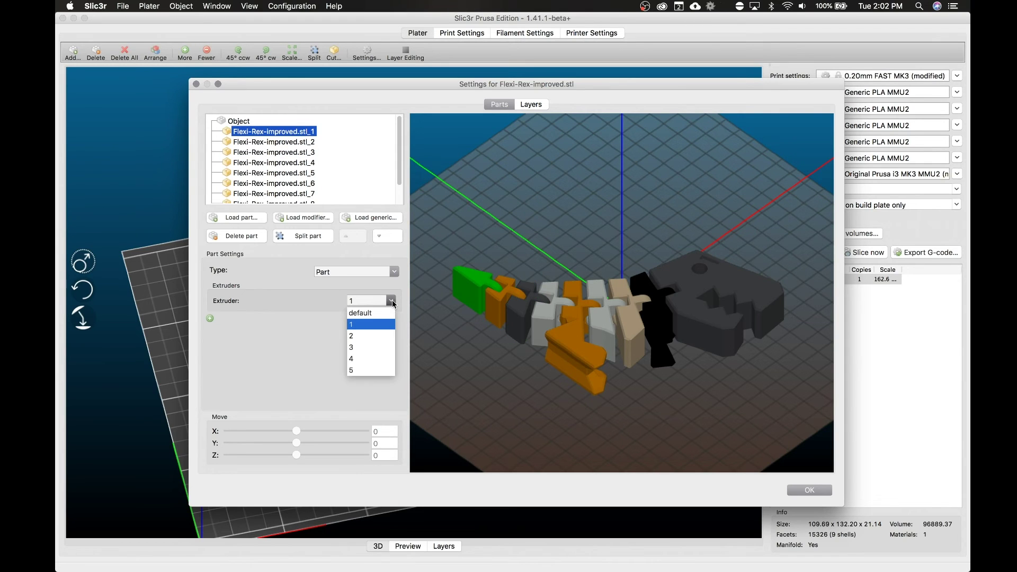
left_click(357, 322)
left_click(307, 141)
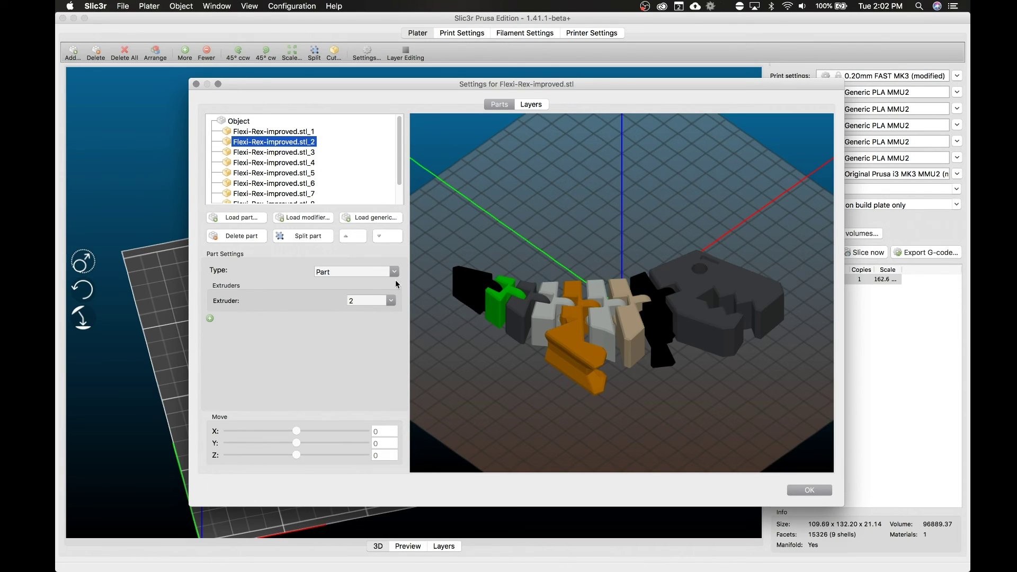
left_click(393, 300)
left_click(364, 335)
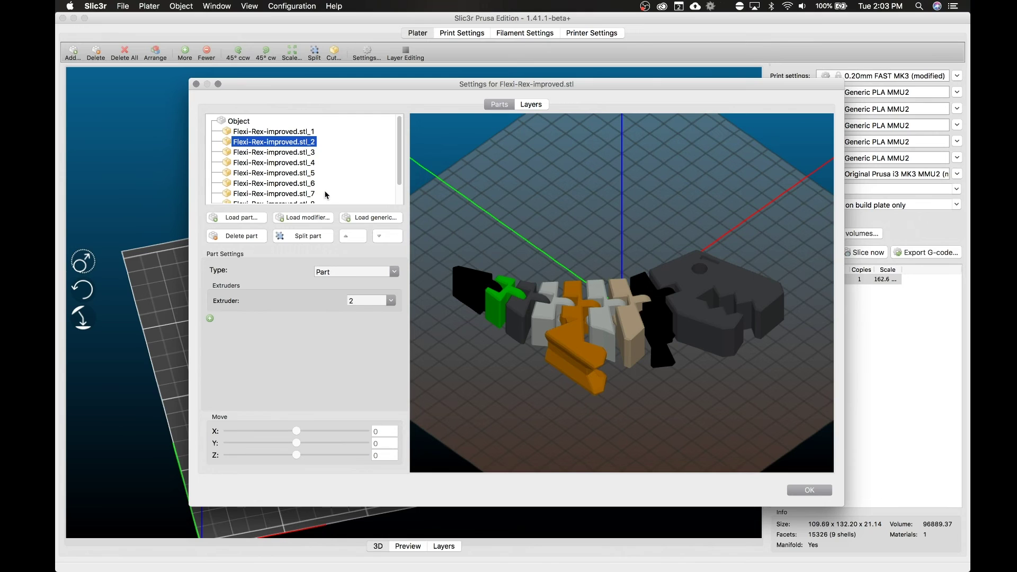
left_click(313, 152)
left_click(391, 301)
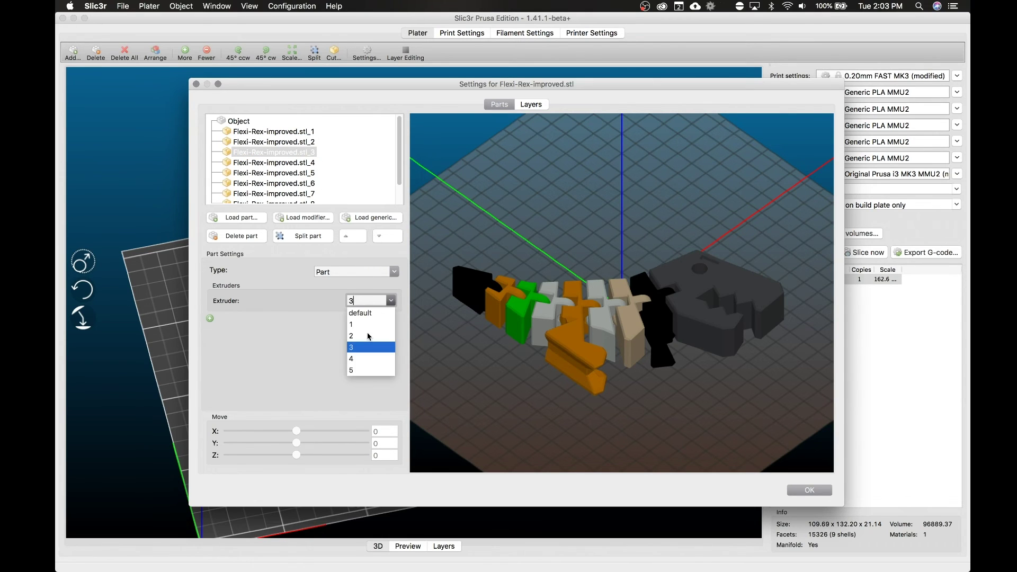
left_click(366, 325)
left_click(317, 163)
left_click(390, 301)
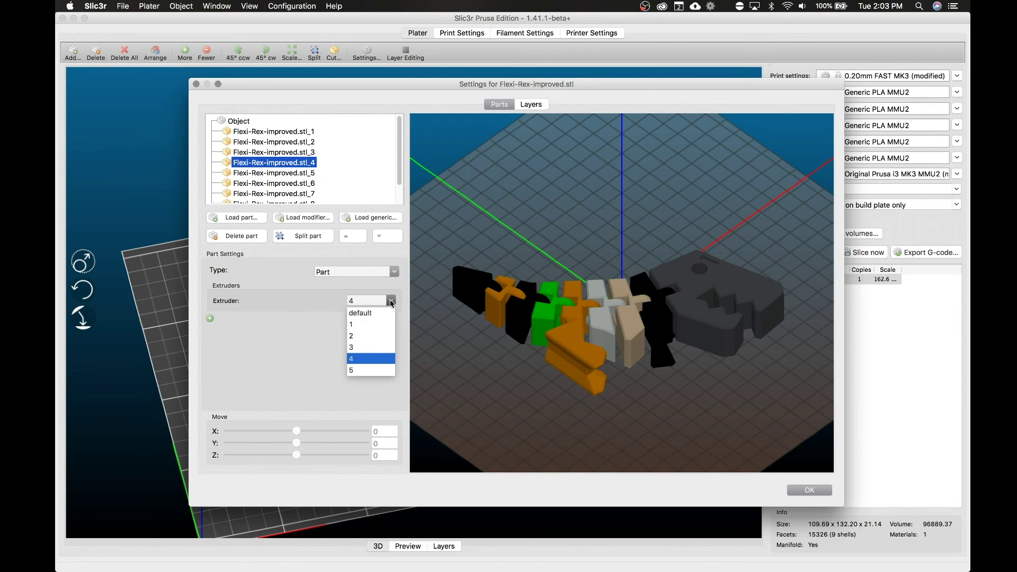
left_click(364, 335)
Assign the fifth part to extruder 1 and the sixth part to extruder 2
left_click(315, 173)
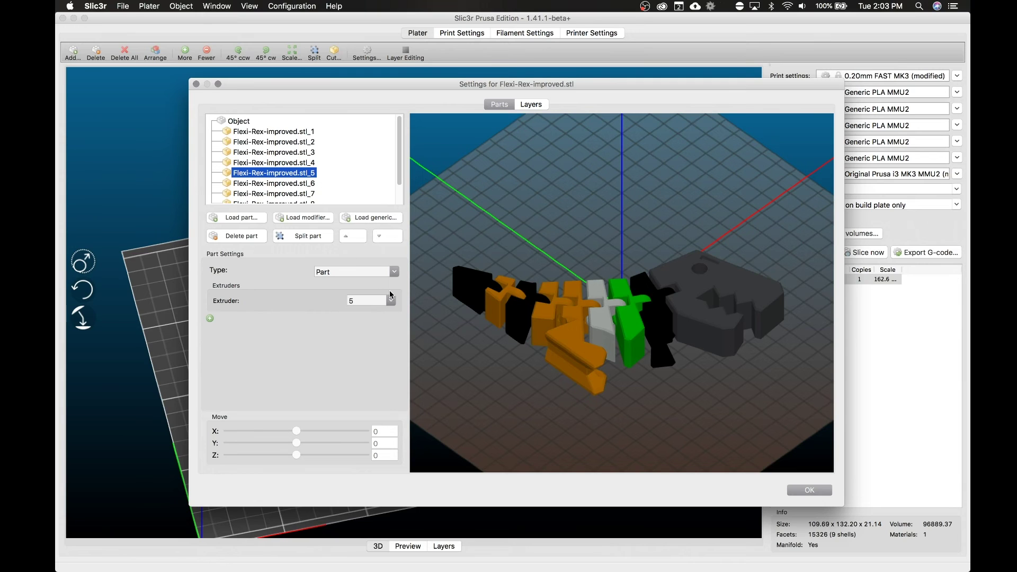
left_click(390, 300)
left_click(371, 324)
left_click(314, 183)
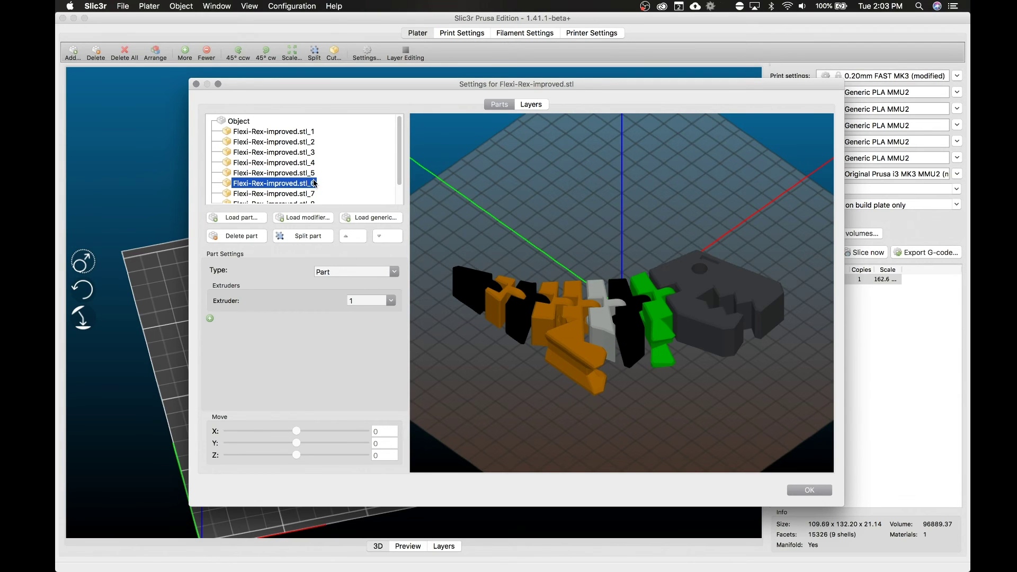
left_click(390, 300)
left_click(362, 339)
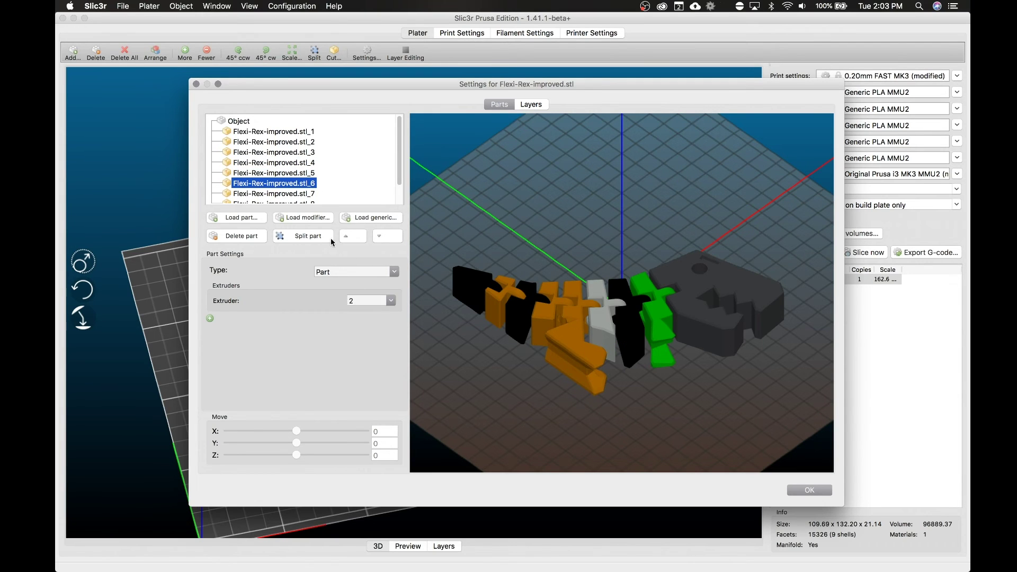
left_click(313, 193)
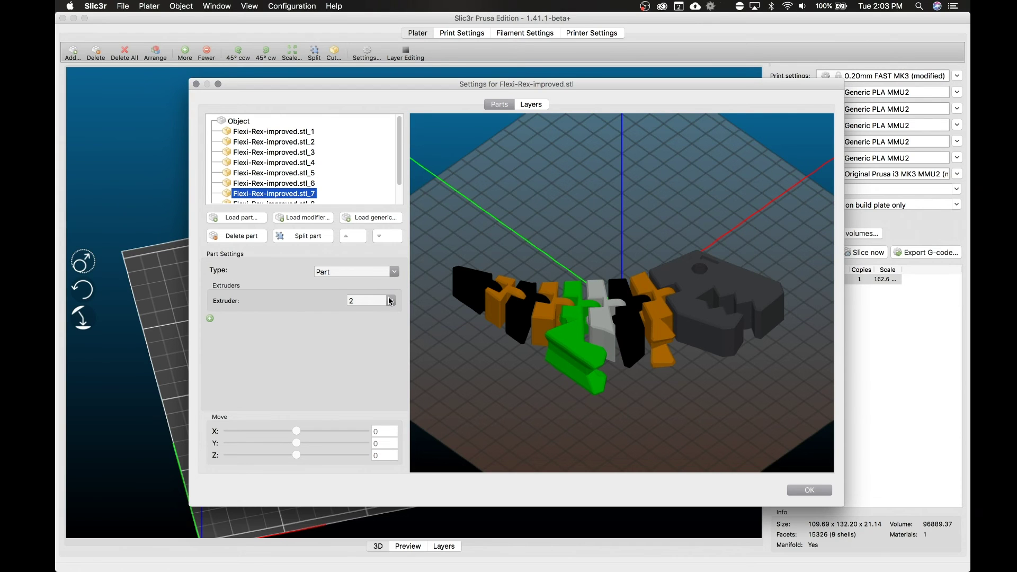
Check the Rex pieces in the preview and assign the large front piece, part _7, to extruder 1
left_click(561, 318)
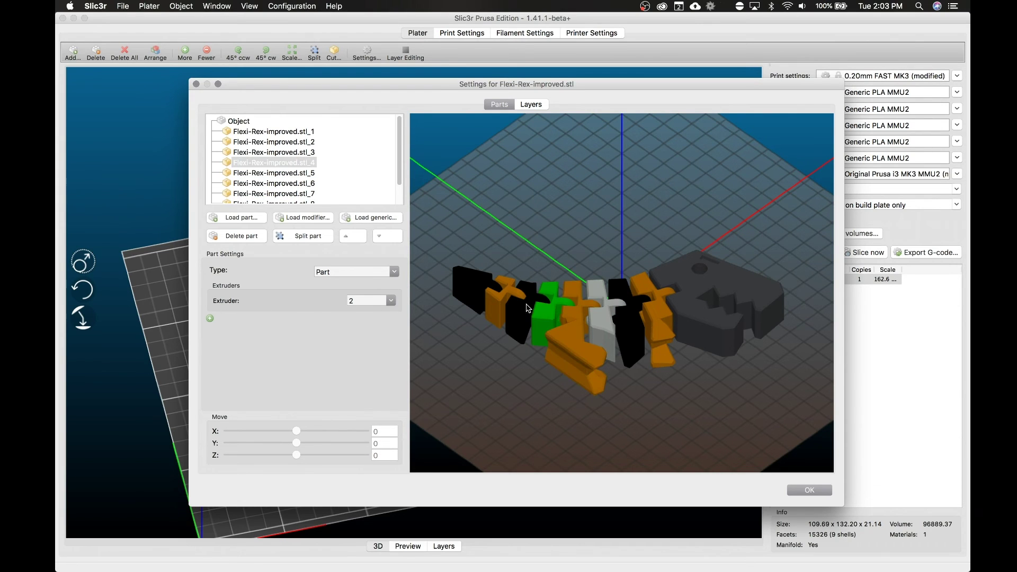
left_click(478, 288)
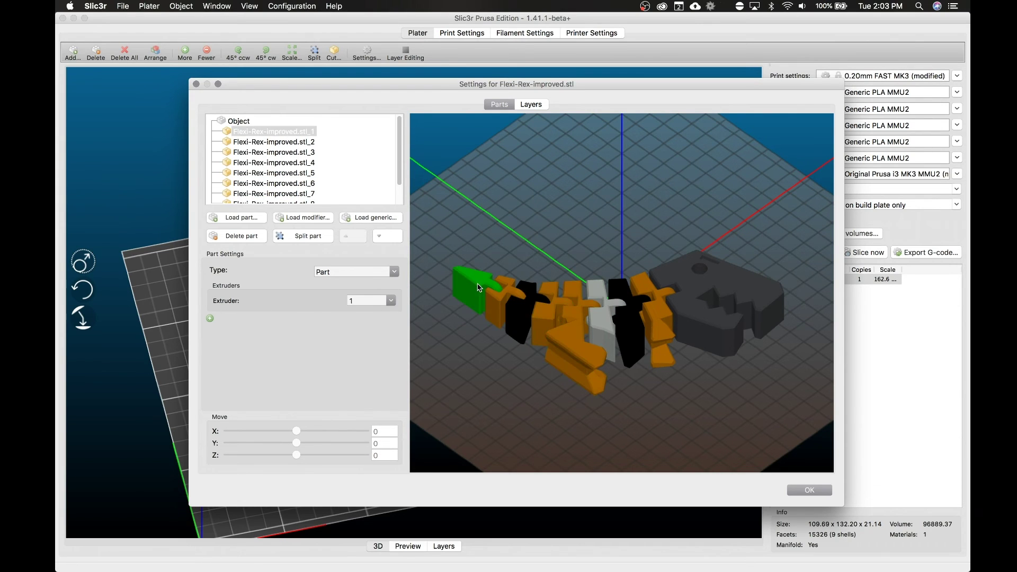
left_click(502, 297)
left_click(521, 308)
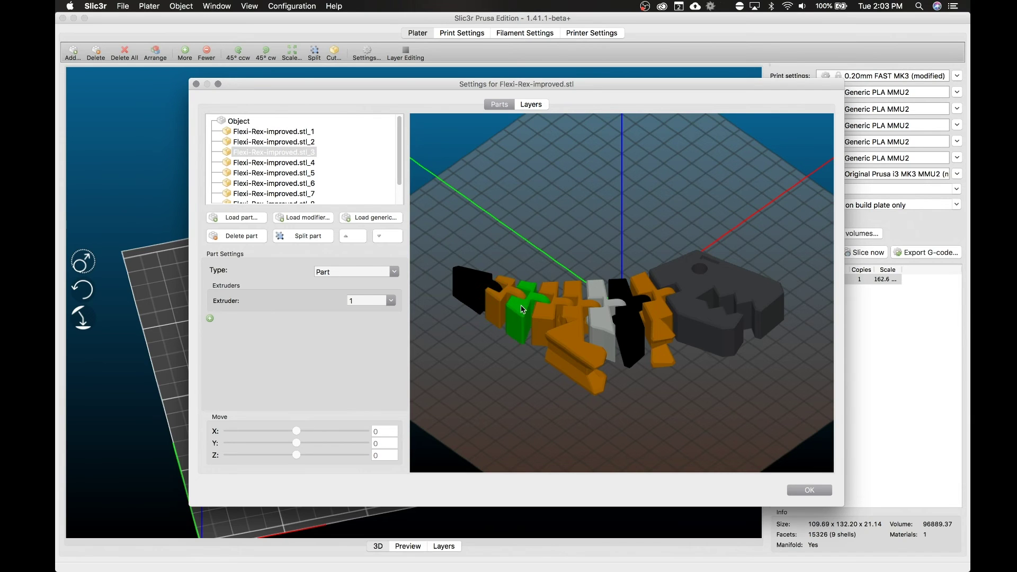
left_click(542, 318)
left_click(579, 324)
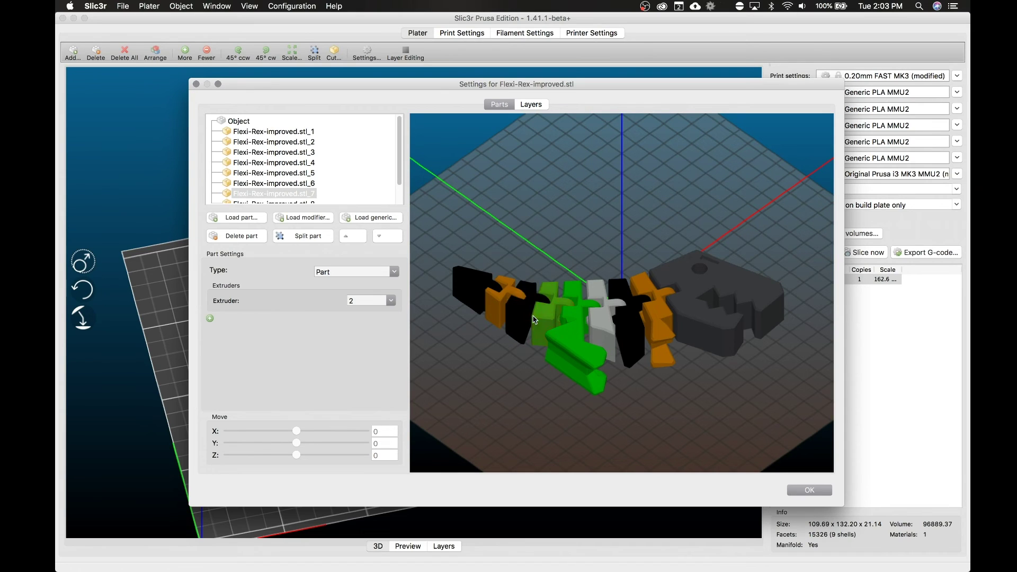
left_click(391, 301)
left_click(376, 327)
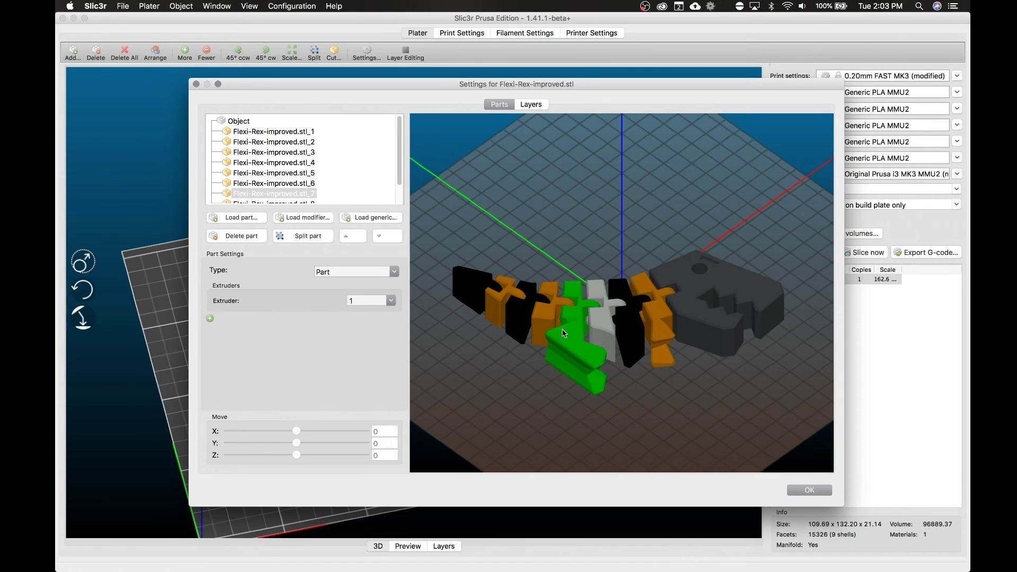
Set the ninth part to extruder 2, part _5 to extruder 1 and part _6 to extruder 2
left_click(601, 326)
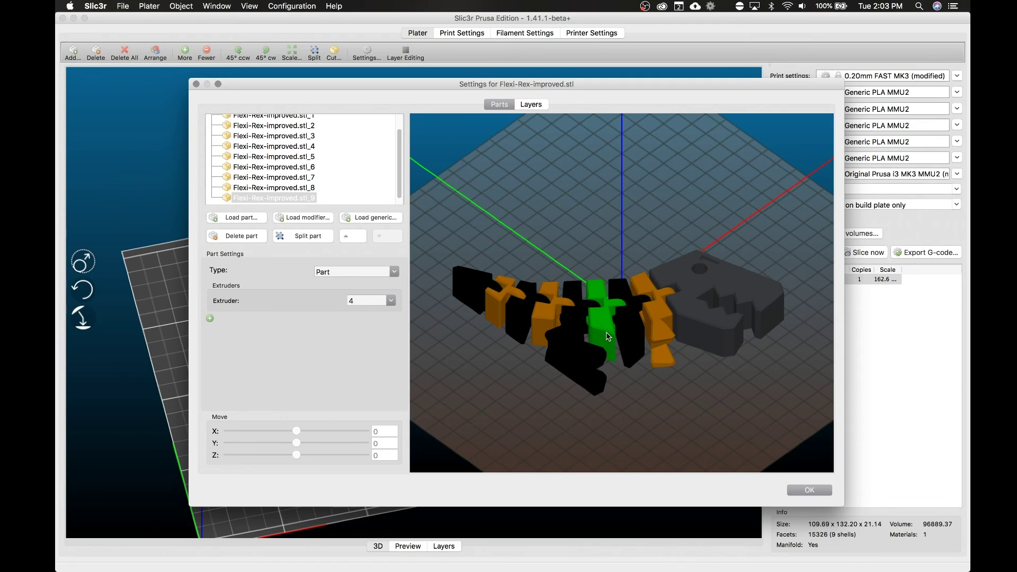
left_click(385, 301)
left_click(367, 335)
left_click(637, 330)
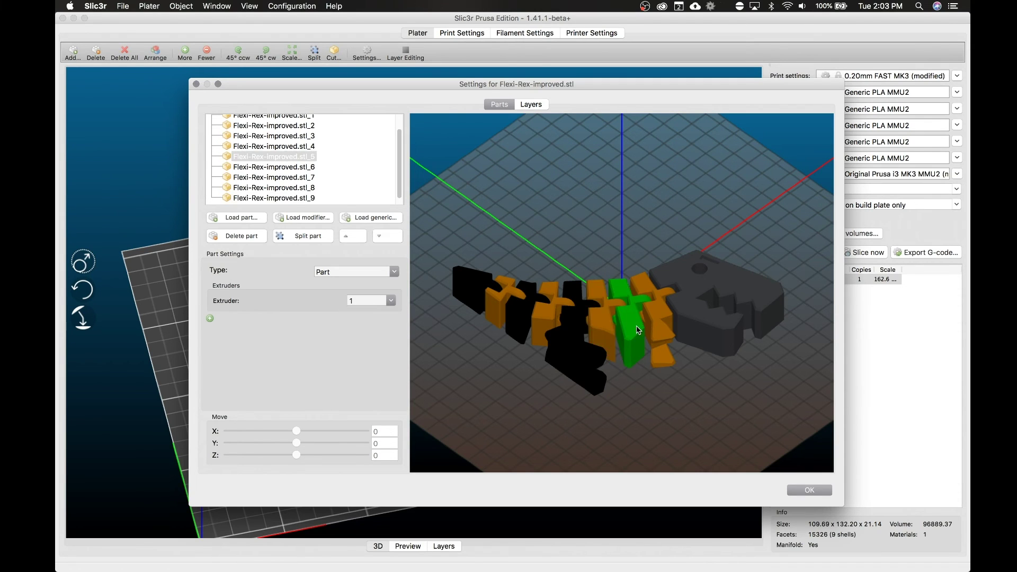
left_click(386, 300)
left_click(371, 324)
left_click(661, 332)
left_click(370, 300)
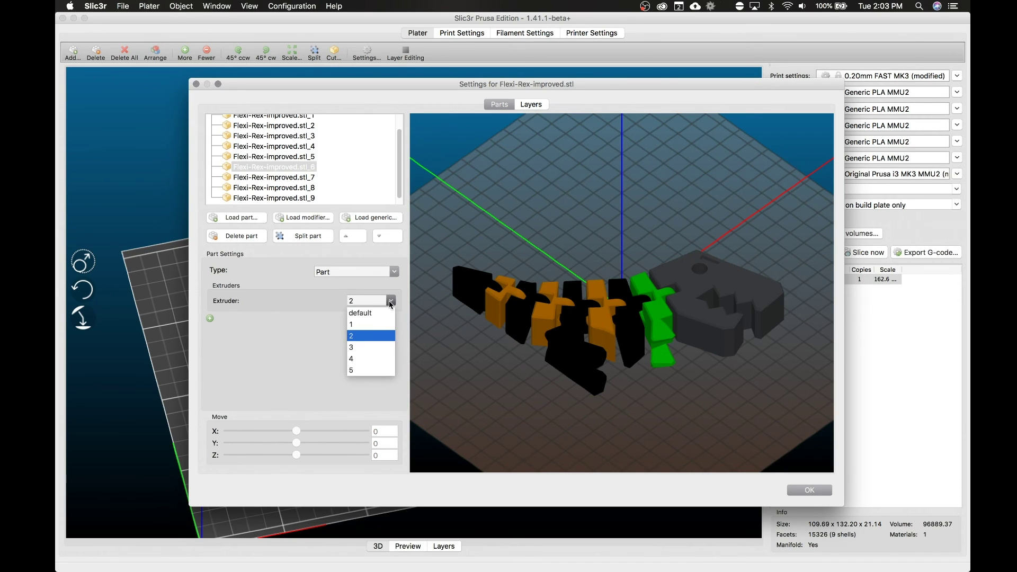
left_click(363, 336)
Assign the head piece, part _8, to extruder 1 and confirm all part assignments
left_click(704, 295)
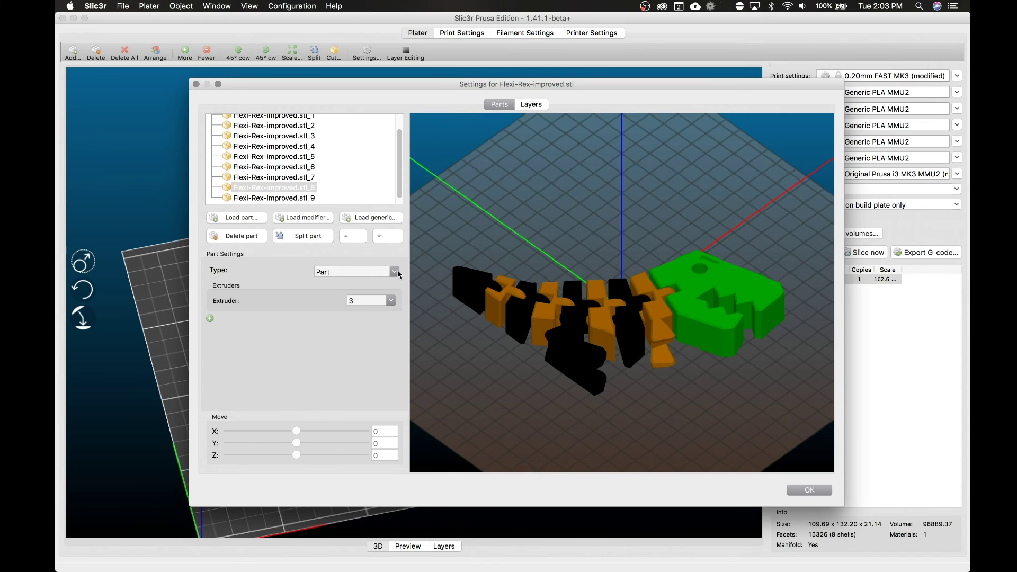
left_click(388, 301)
left_click(367, 318)
left_click(712, 451)
left_click(801, 488)
Orbit and tilt from the isometric view to inspect the black-and-orange Rex beside the wipe tower
left_click_drag(545, 366, 563, 395)
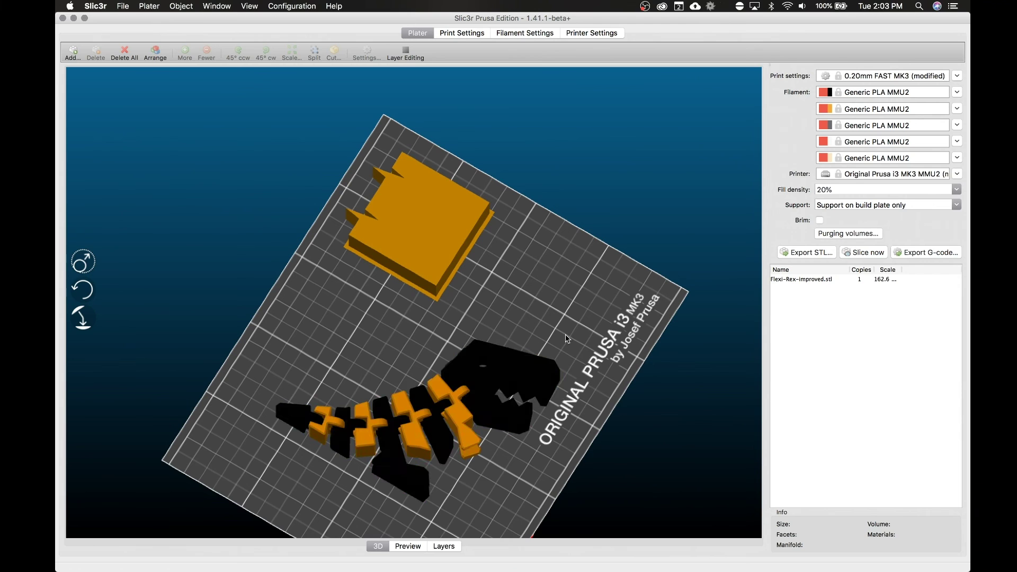
left_click(530, 343)
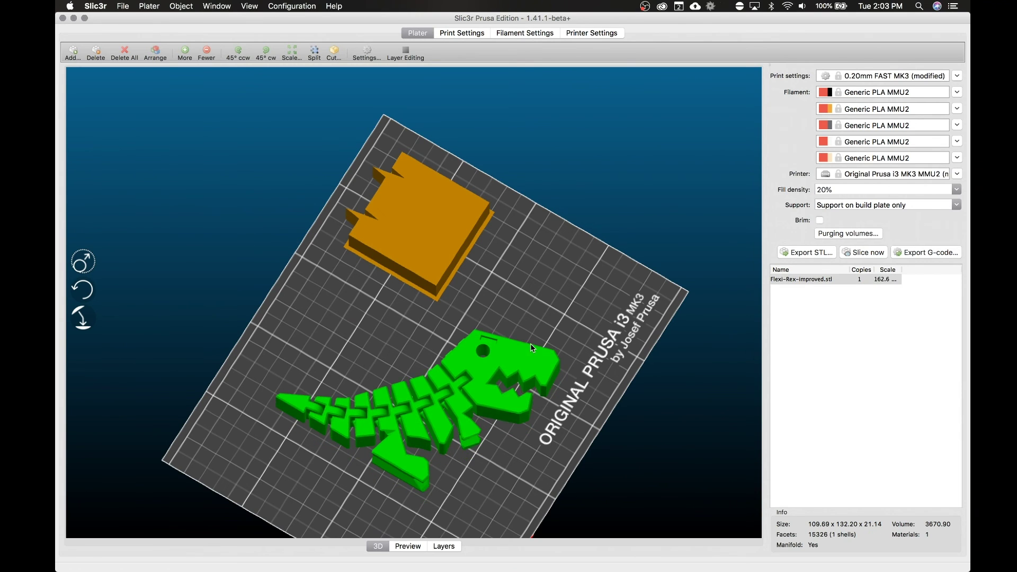
left_click(425, 229)
key("0")
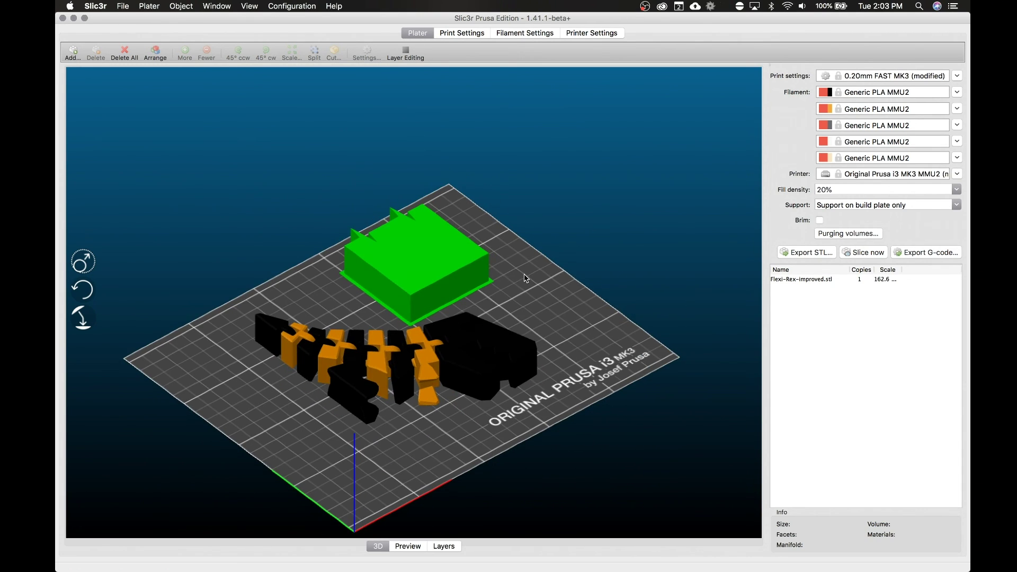
left_click_drag(525, 278, 525, 282)
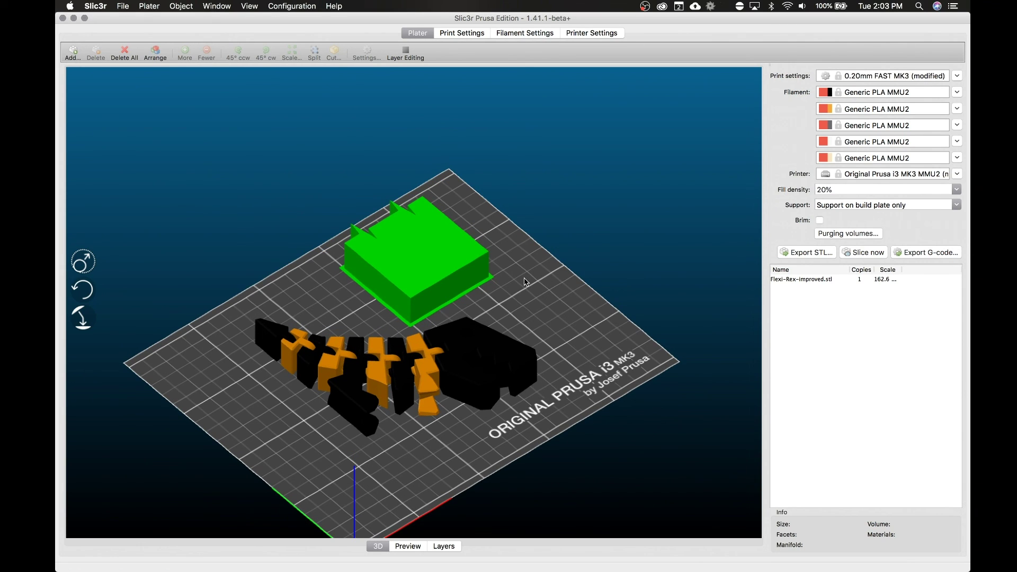
mouse_move(526, 282)
left_mouse_down()
mouse_move(513, 278)
mouse_move(511, 295)
left_mouse_up()
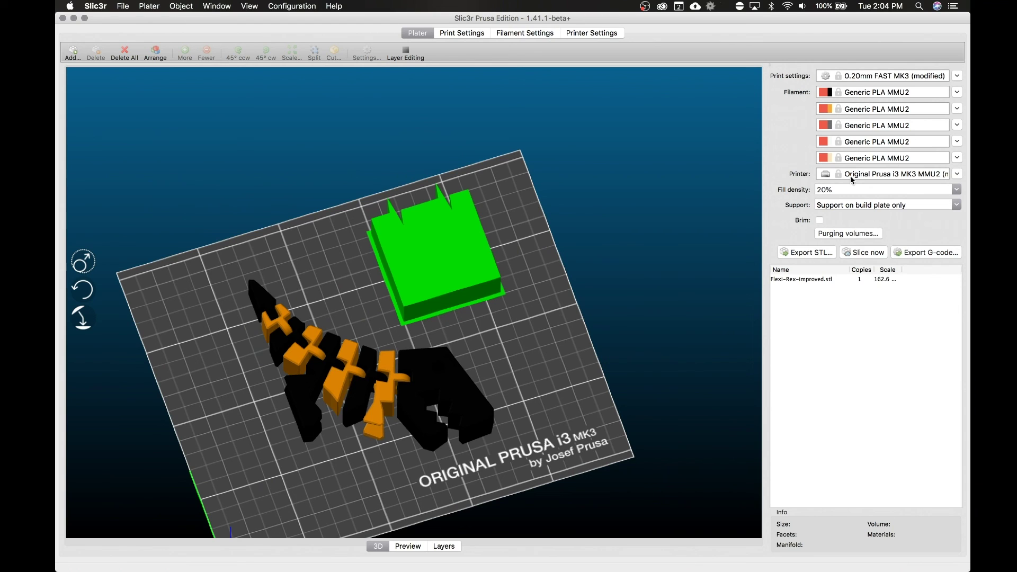
left_click(958, 174)
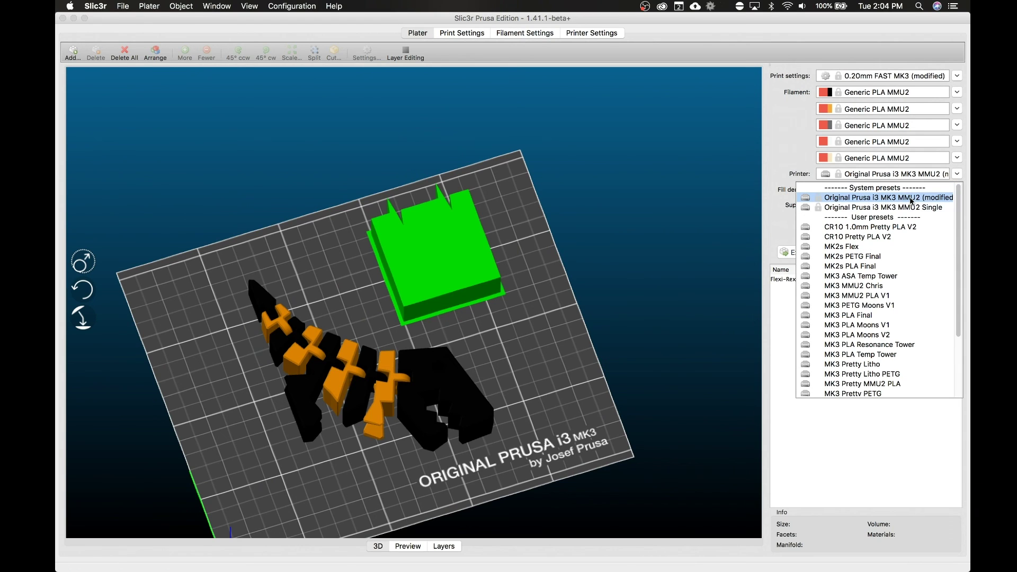
left_click(894, 207)
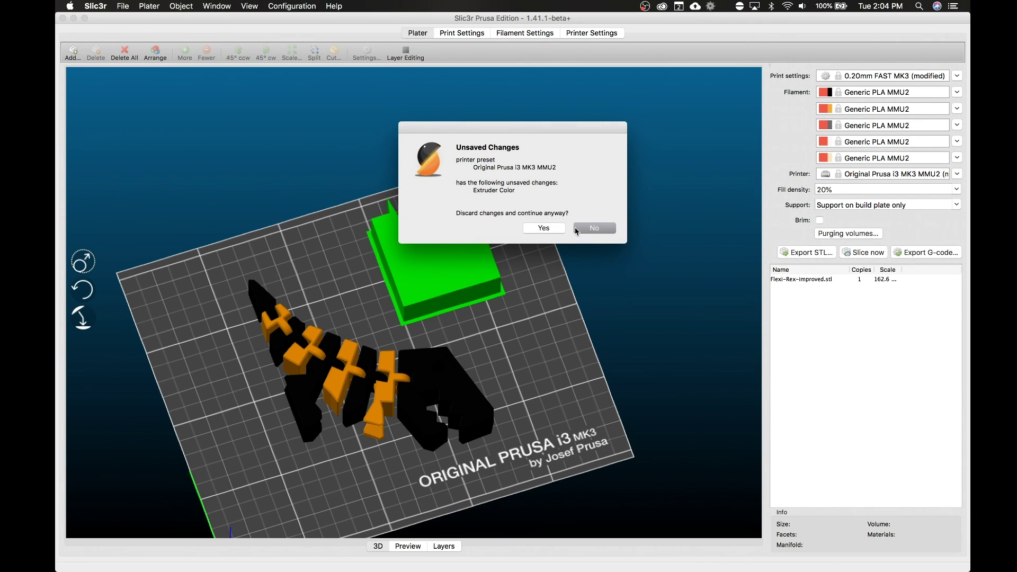
left_click(583, 231)
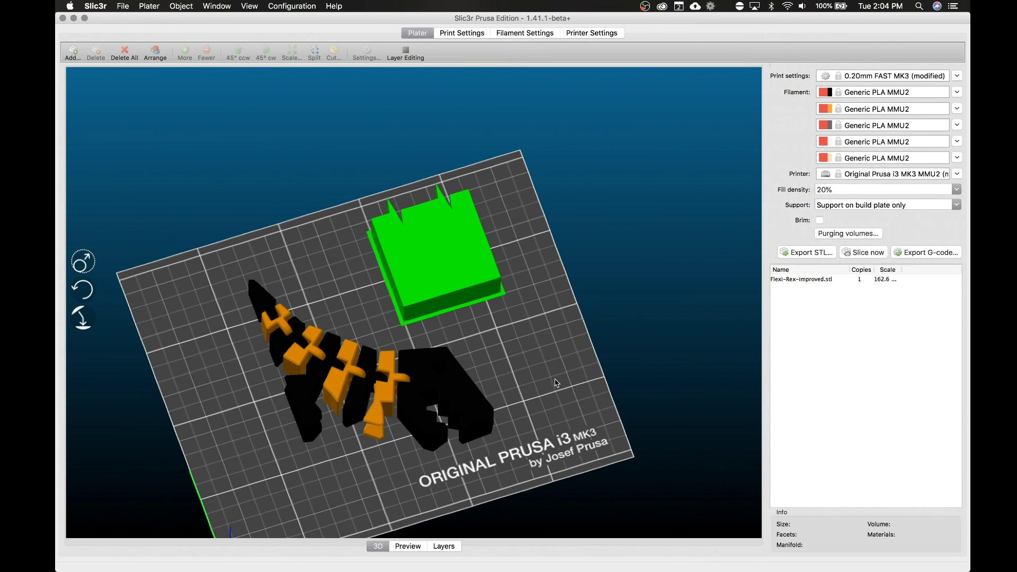
double_click(434, 388)
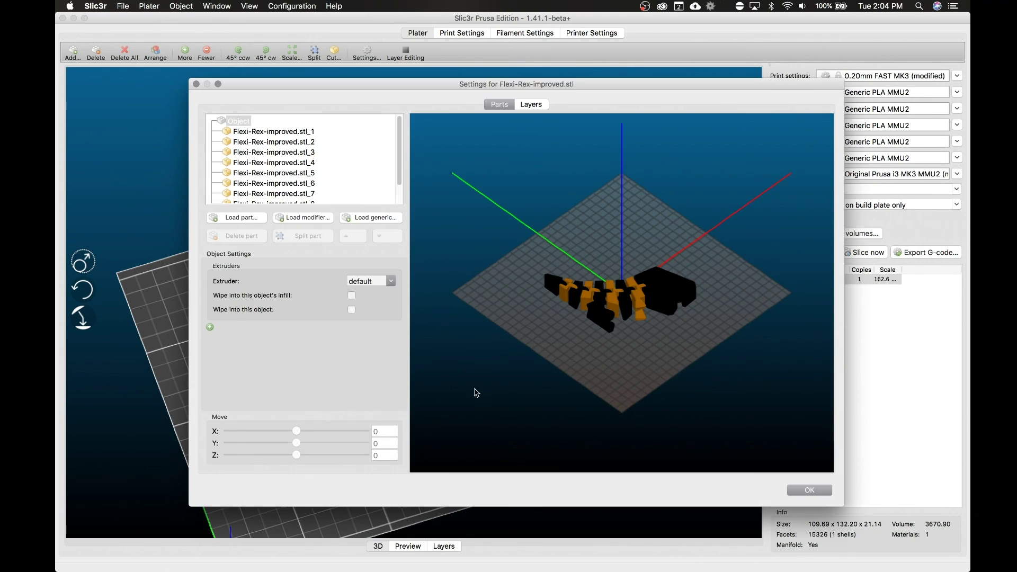
scroll(263, 152, "down", 2)
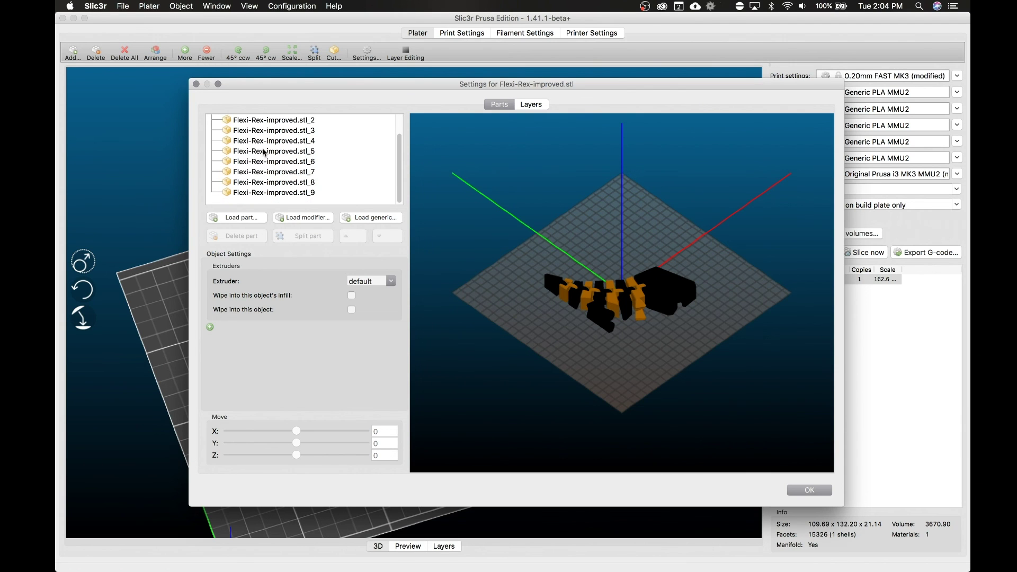
left_click(818, 488)
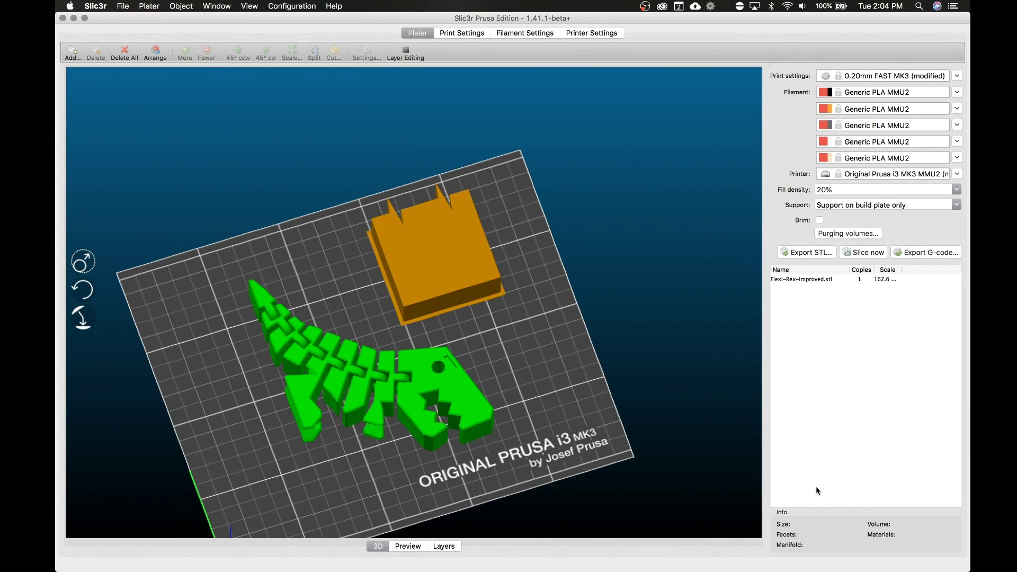
left_click(498, 426)
left_click_drag(545, 408, 546, 409)
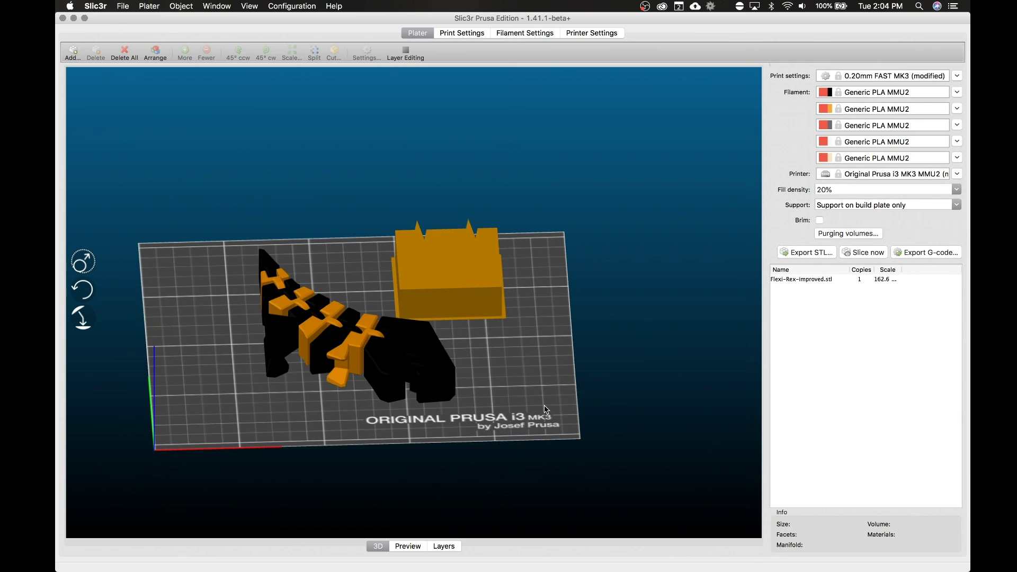
left_click_drag(536, 387, 535, 400)
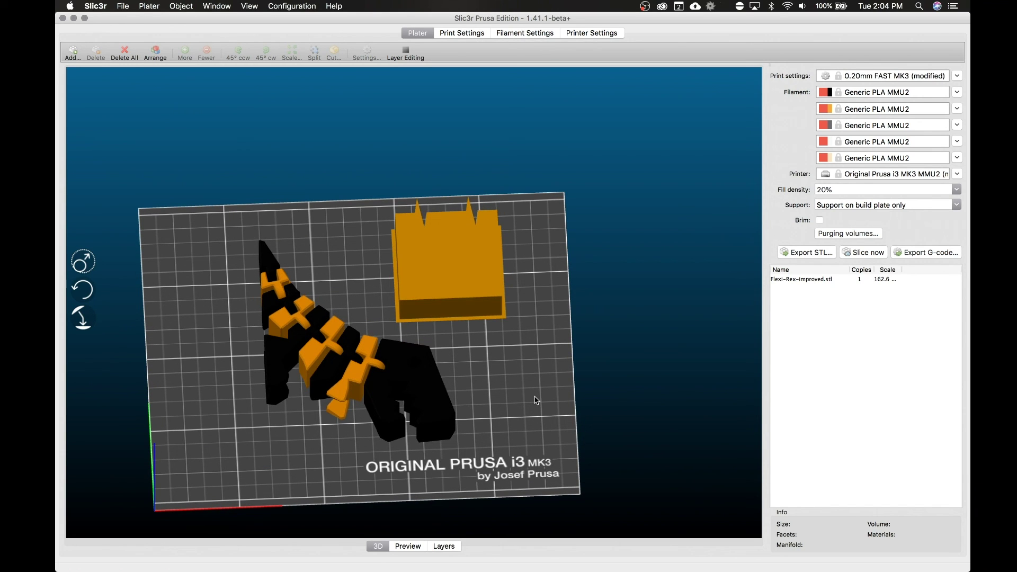